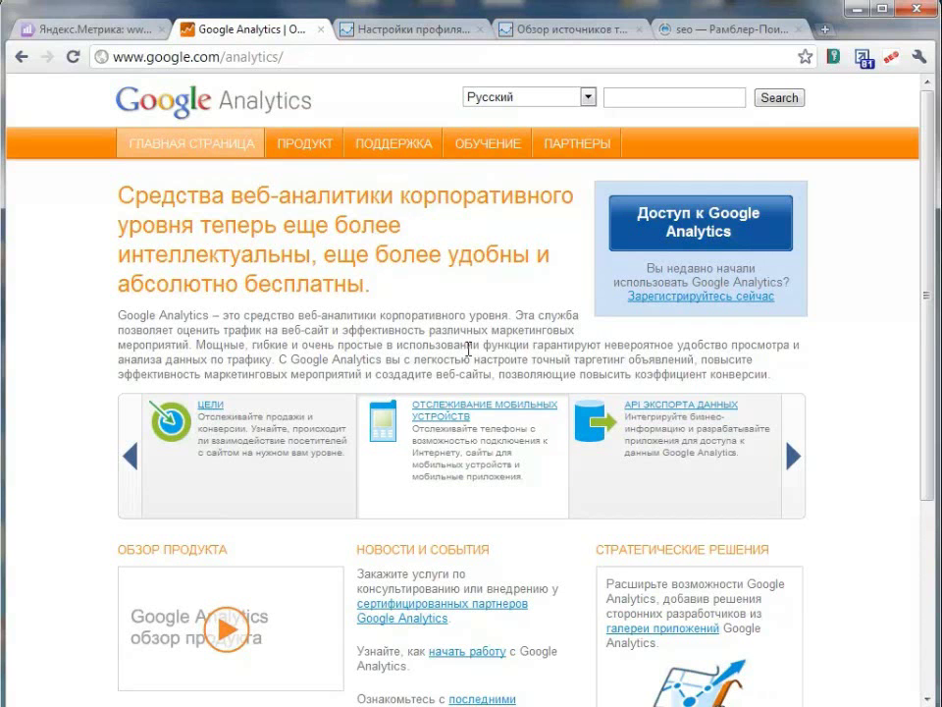
{"action": "left_click", "coordinate": [441, 33]}
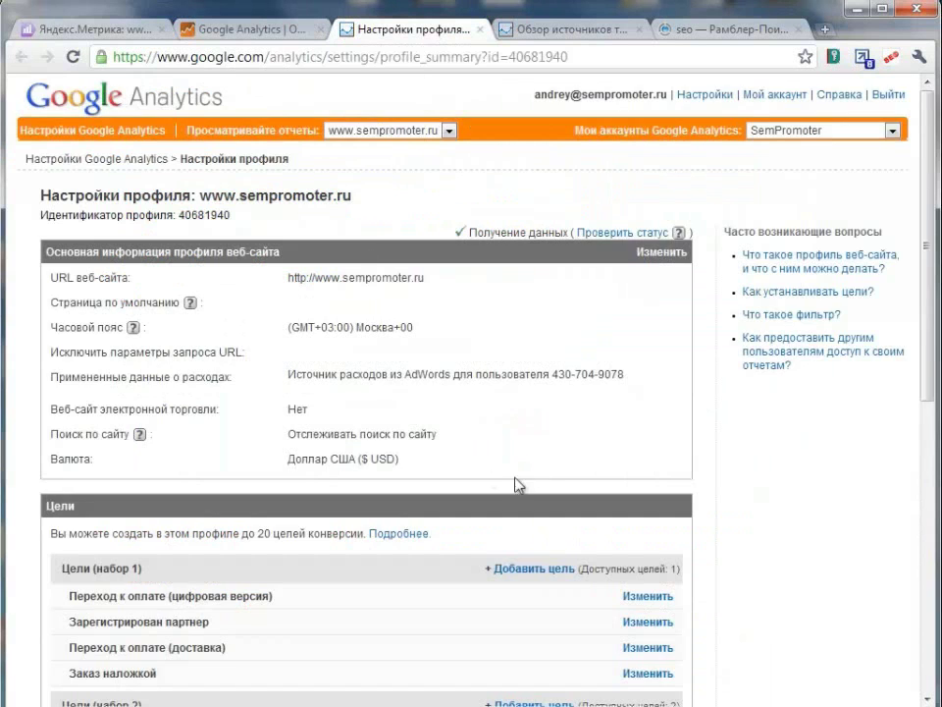
{"action": "scroll", "coordinate": [520, 480], "scroll_direction": "down", "scroll_amount": 3}
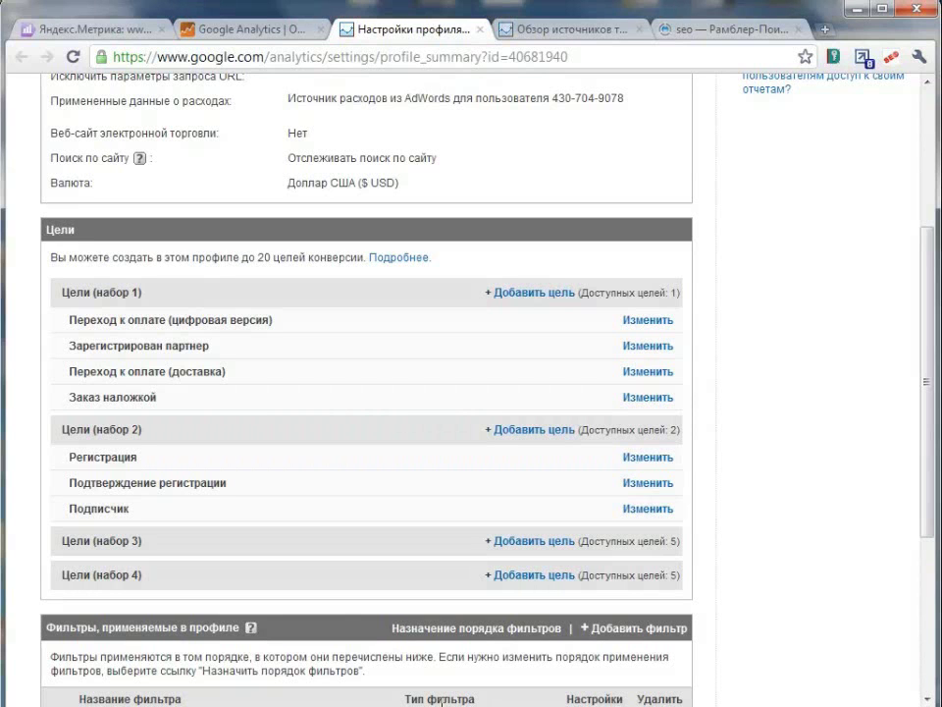
{"action": "scroll", "coordinate": [309, 606], "scroll_direction": "down", "scroll_amount": 2}
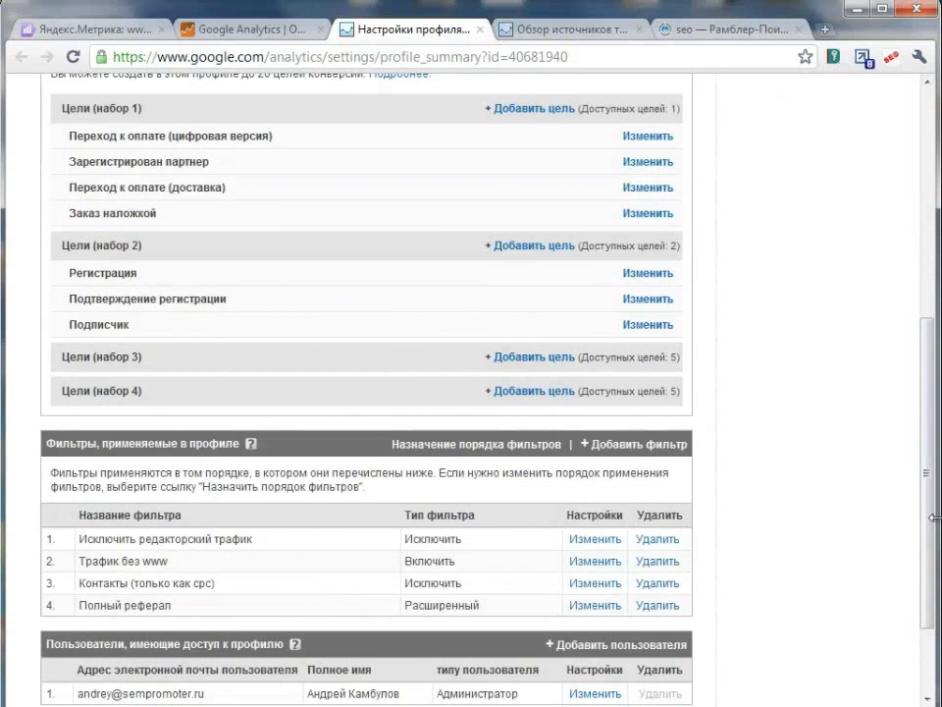
{"action": "left_click_drag", "start_coordinate": [932, 520], "coordinate": [934, 511]}
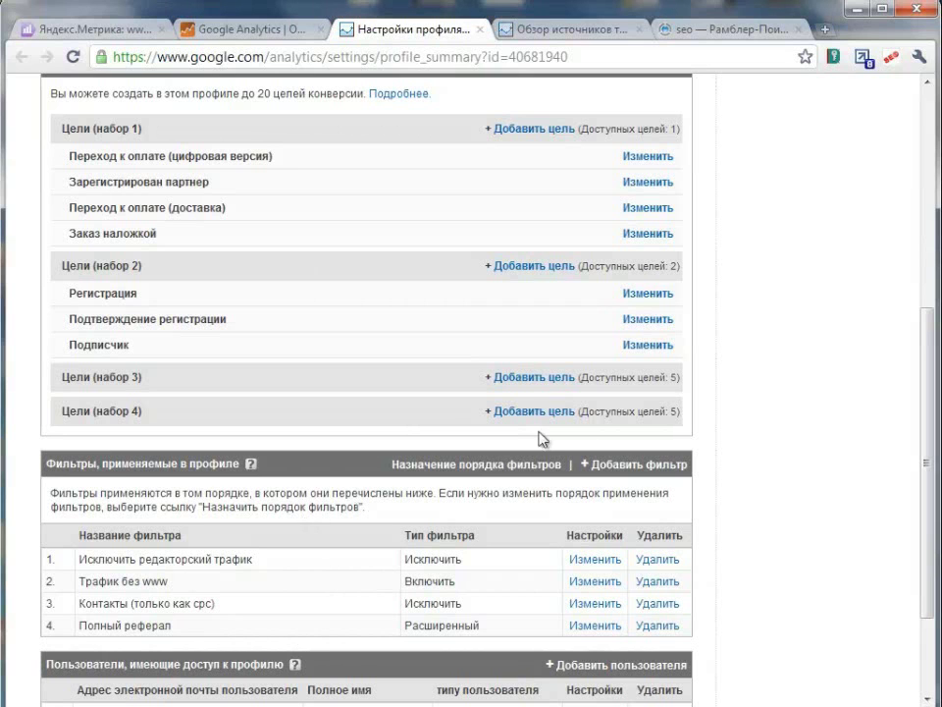
{"action": "right_click", "coordinate": [543, 130]}
{"action": "left_click", "coordinate": [565, 141]}
{"action": "left_click", "coordinate": [484, 37]}
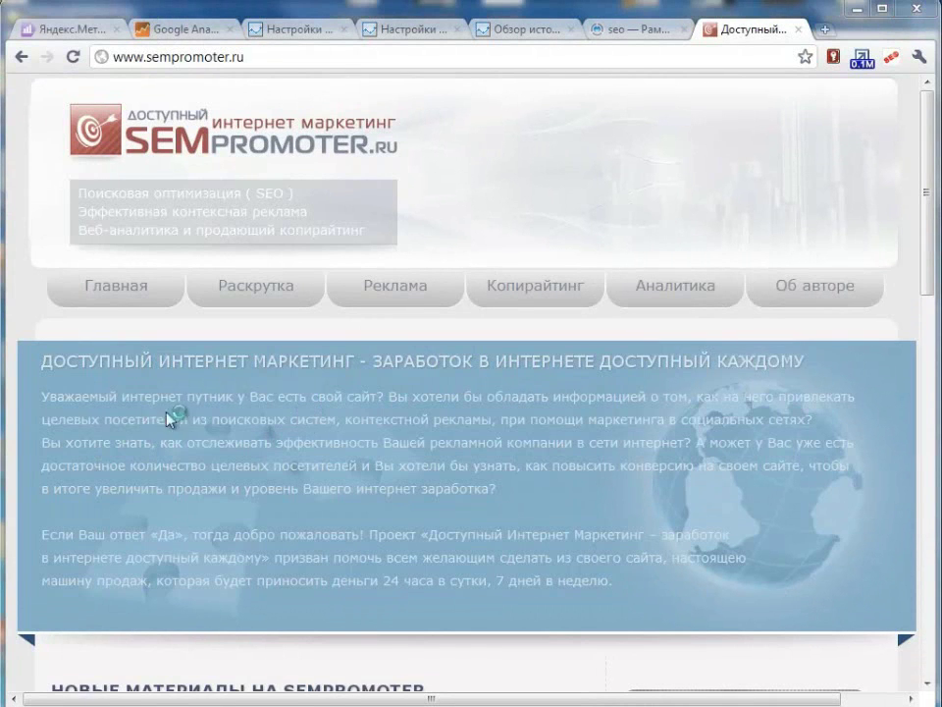
{"action": "scroll", "coordinate": [699, 415], "scroll_direction": "down", "scroll_amount": 3}
{"action": "scroll", "coordinate": [700, 415], "scroll_direction": "down", "scroll_amount": 3}
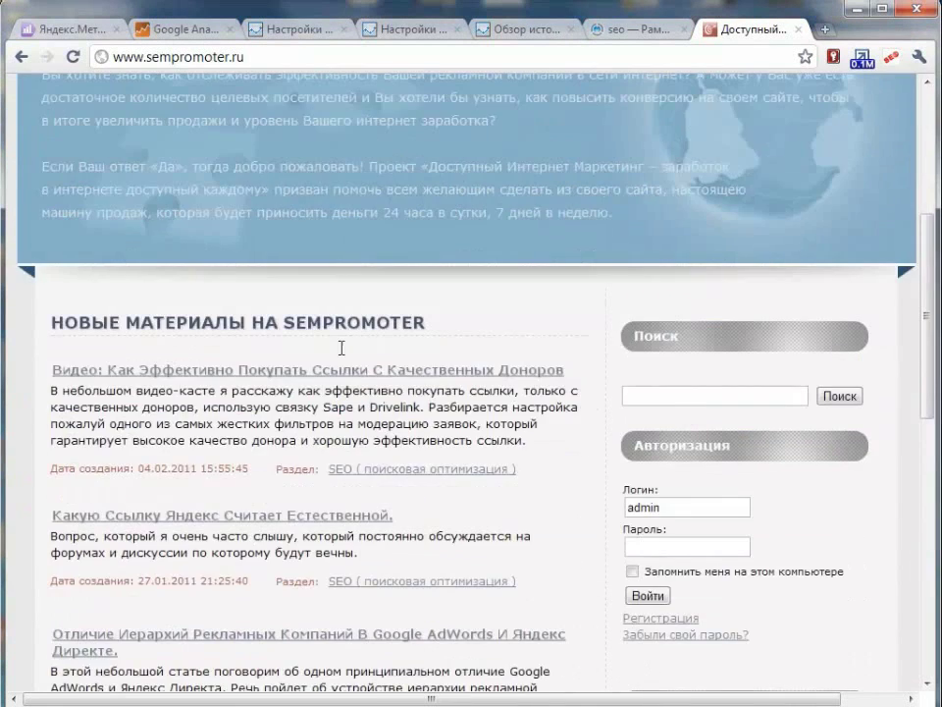
{"action": "scroll", "coordinate": [221, 332], "scroll_direction": "up", "scroll_amount": 6}
{"action": "left_click", "coordinate": [781, 308]}
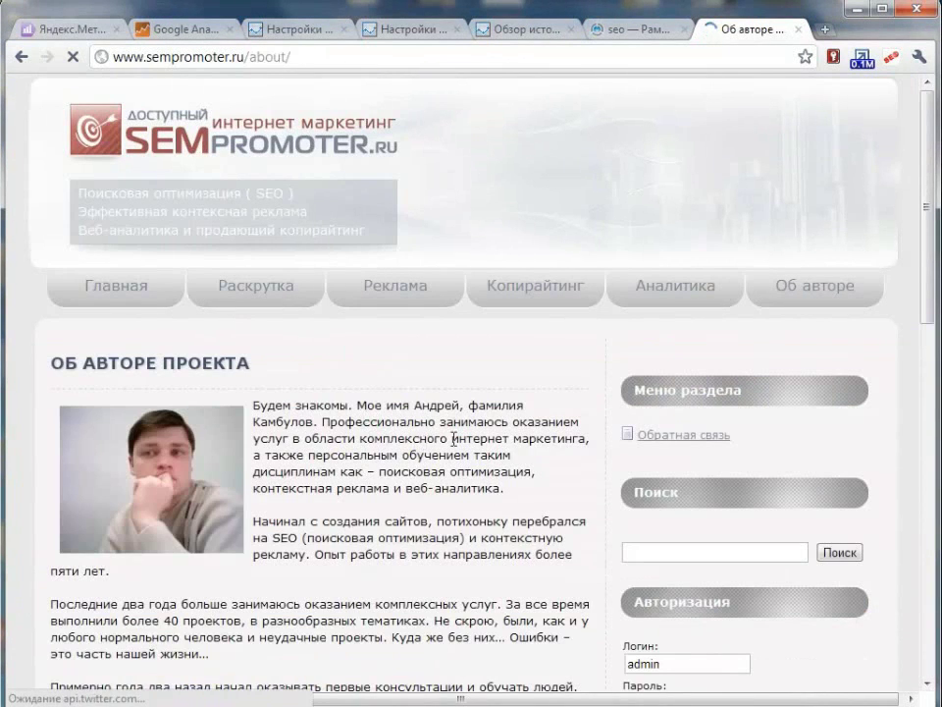
{"action": "left_click", "coordinate": [700, 433]}
{"action": "scroll", "coordinate": [405, 444], "scroll_direction": "down", "scroll_amount": 2}
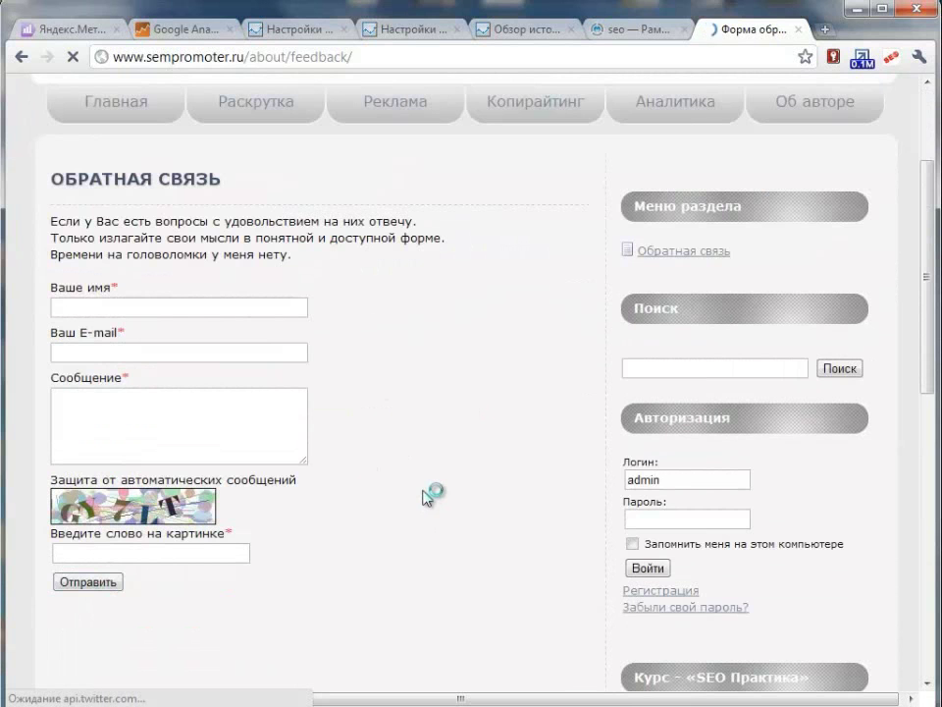
{"action": "scroll", "coordinate": [423, 515], "scroll_direction": "up", "scroll_amount": 2}
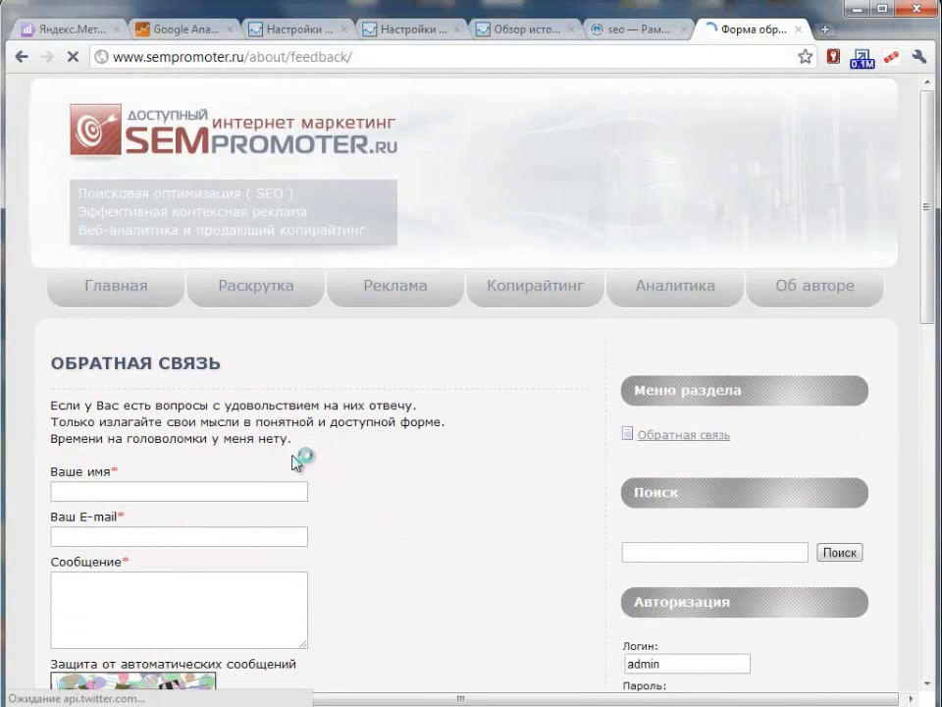
Name the new goal "Обратная связь" and set its type to "Переход на страницу"
{"action": "left_click", "coordinate": [407, 32]}
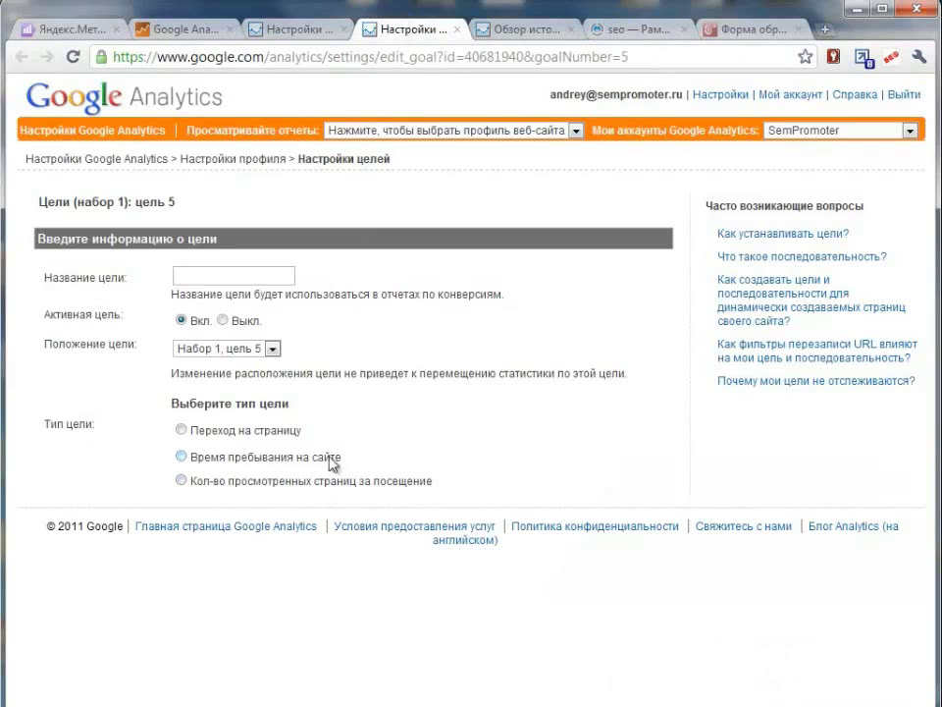
{"action": "left_click", "coordinate": [209, 274]}
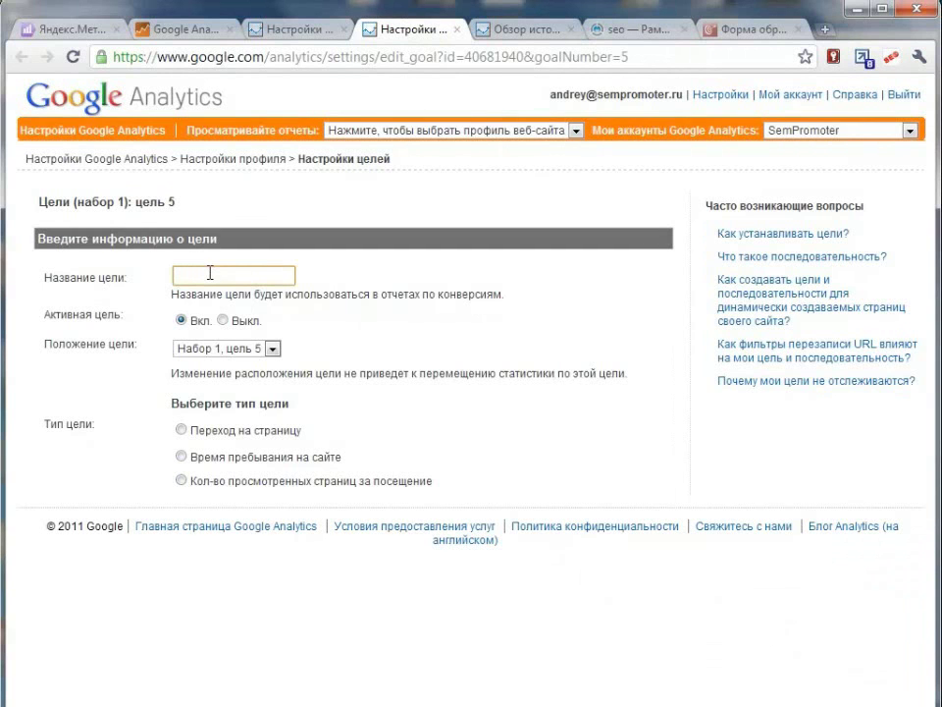
{"action": "type", "text": "Обратная связь"}
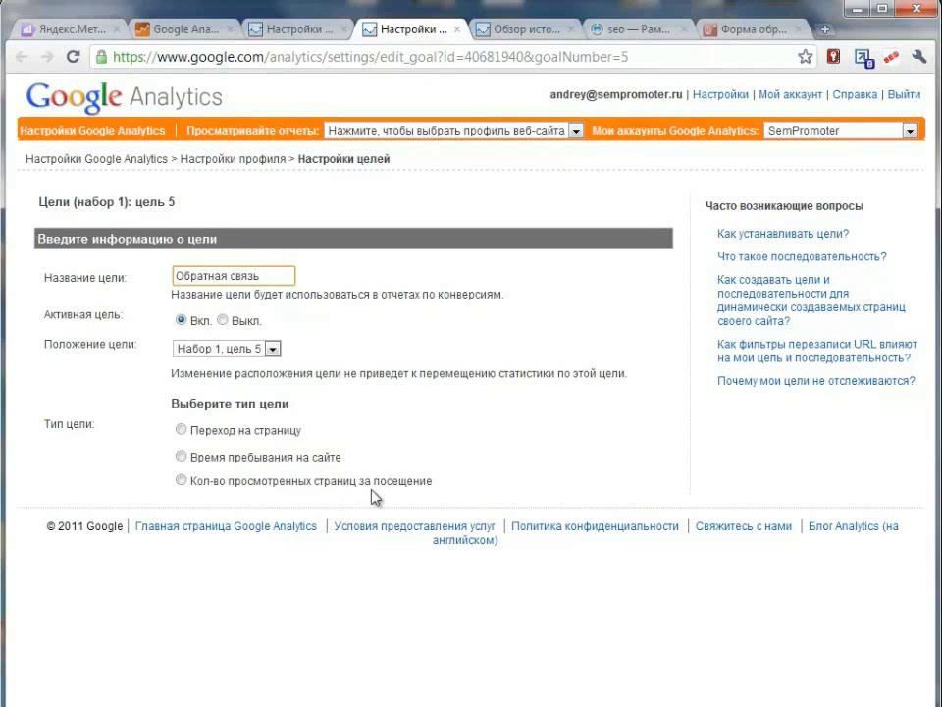
{"action": "left_click", "coordinate": [181, 430]}
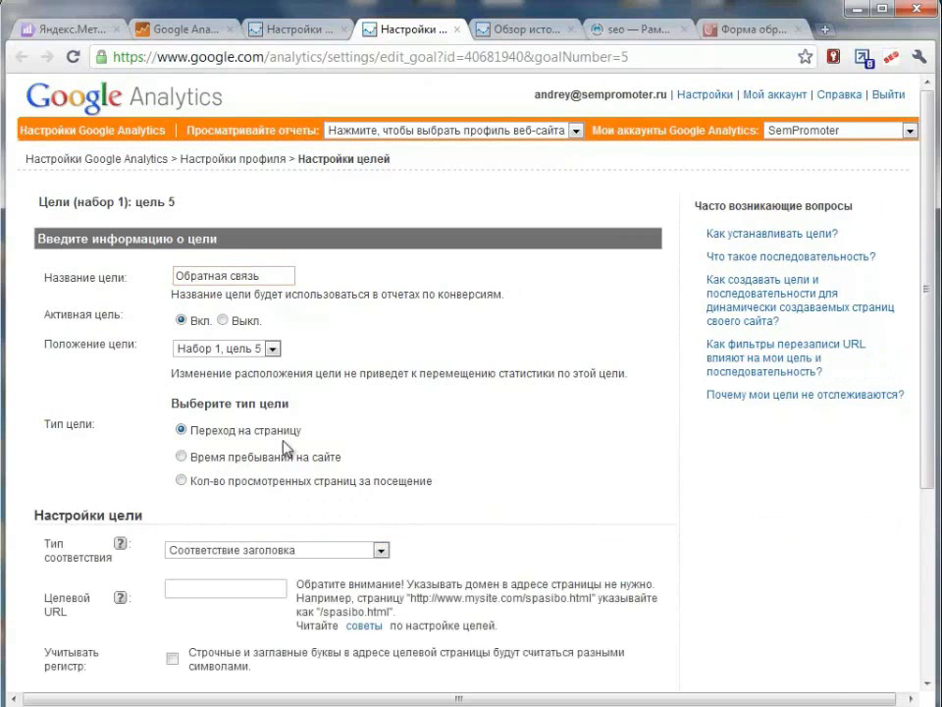
{"action": "scroll", "coordinate": [454, 457], "scroll_direction": "down", "scroll_amount": 2}
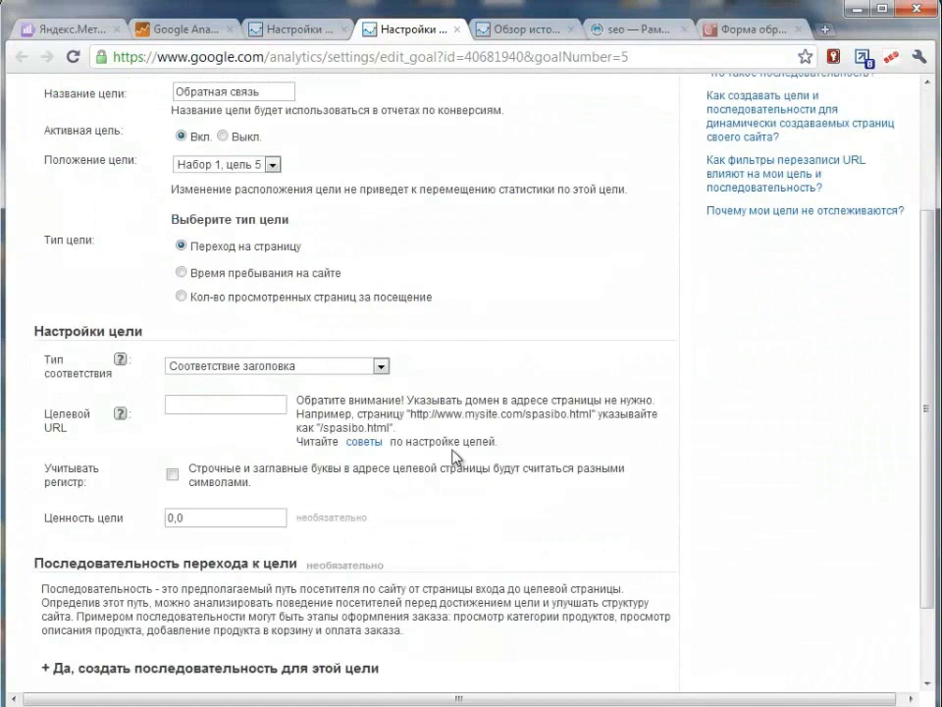
Look through the goal's match type options and view the help article on how they differ
{"action": "left_click", "coordinate": [246, 365]}
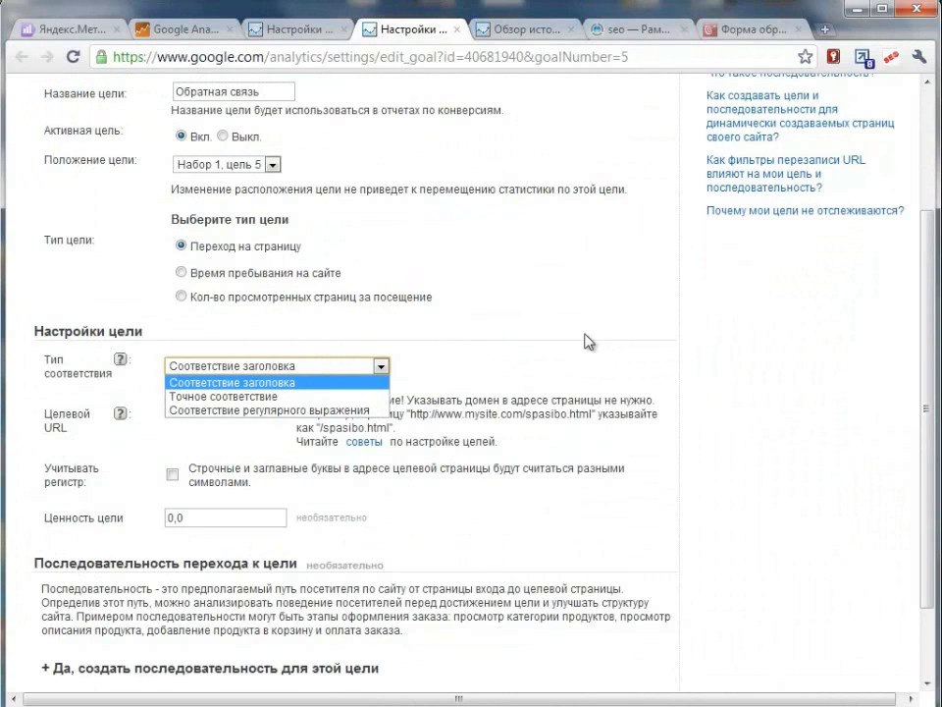
{"action": "left_click", "coordinate": [587, 341]}
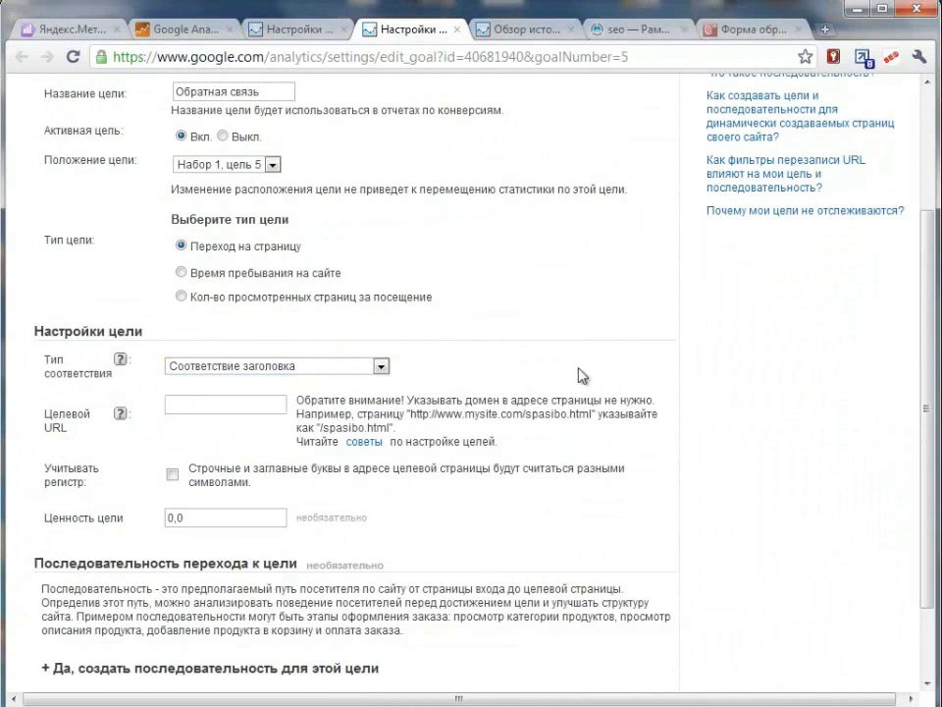
{"action": "left_click", "coordinate": [122, 361]}
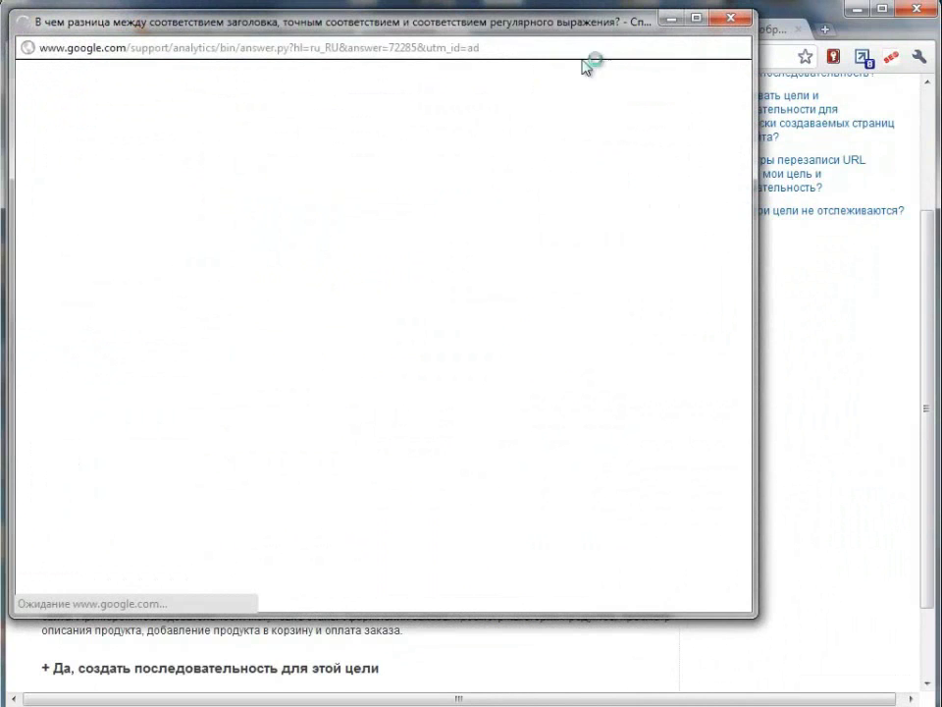
{"action": "key", "text": "ctrl+w"}
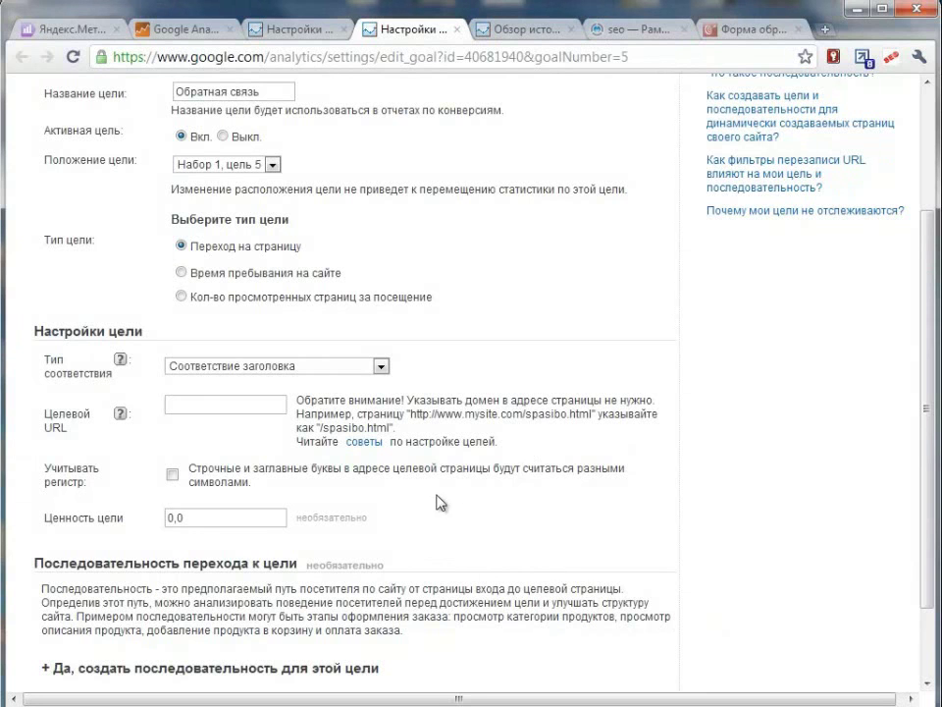
Copy the path /about/feedback/ from the feedback page's address and paste it as the goal's target URL
{"action": "left_click", "coordinate": [204, 402]}
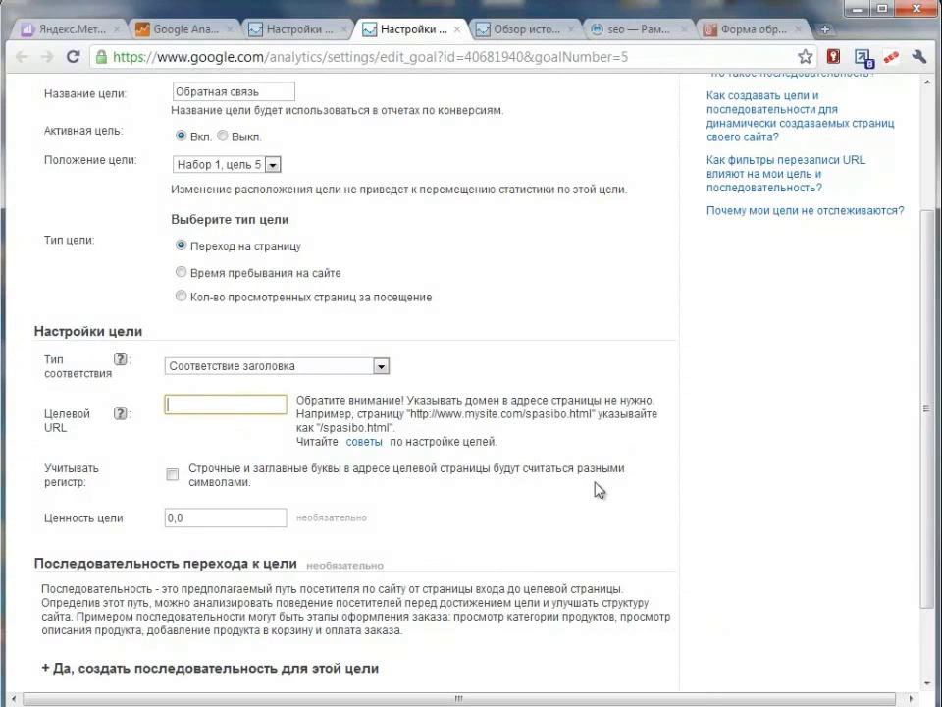
{"action": "left_click", "coordinate": [734, 29]}
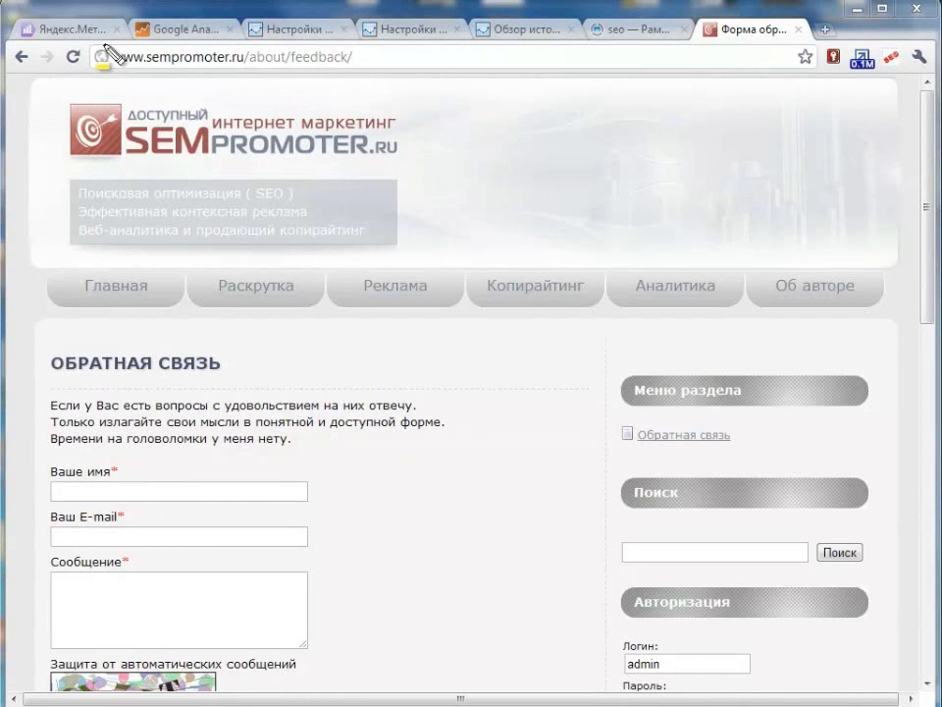
{"action": "left_click_drag", "start_coordinate": [113, 57], "coordinate": [410, 57]}
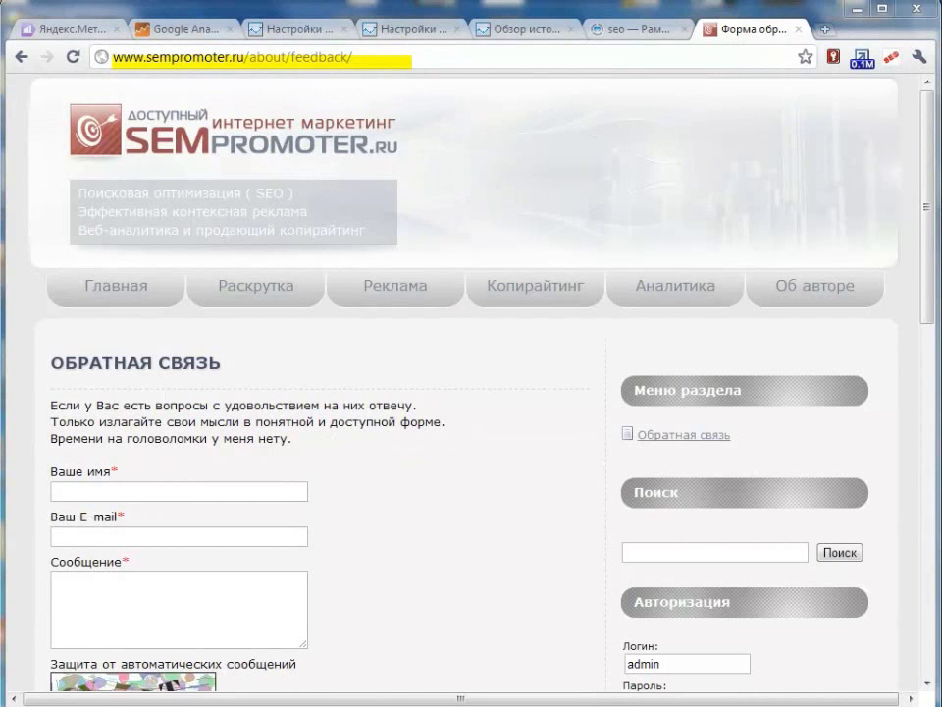
{"action": "mouse_move", "coordinate": [246, 46]}
{"action": "left_mouse_down"}
{"action": "mouse_move", "coordinate": [308, 68]}
{"action": "mouse_move", "coordinate": [361, 69]}
{"action": "left_mouse_up"}
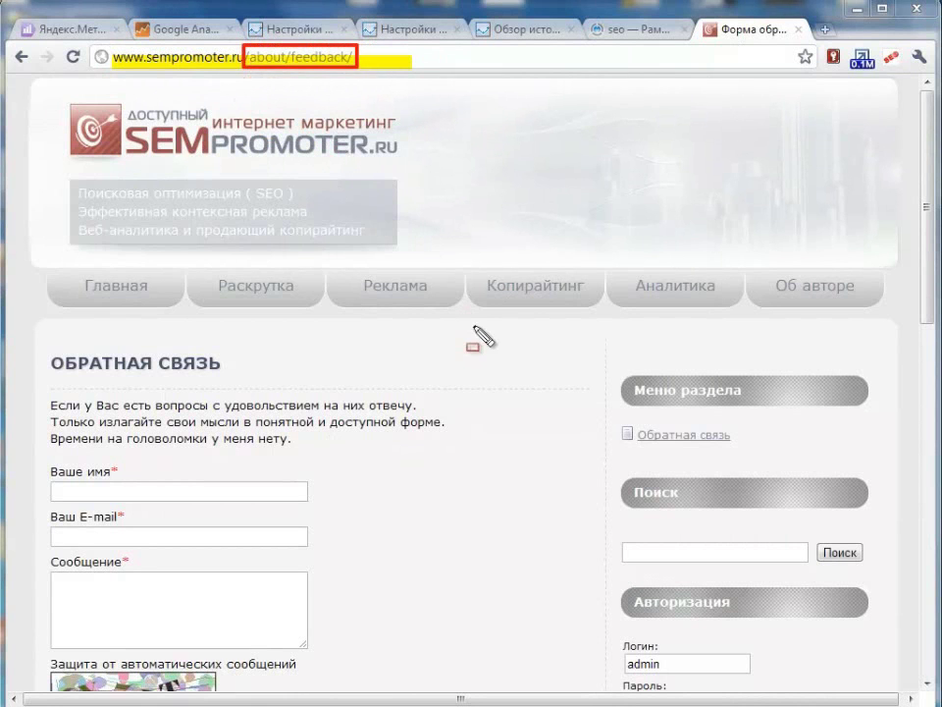
{"action": "key", "text": "Escape"}
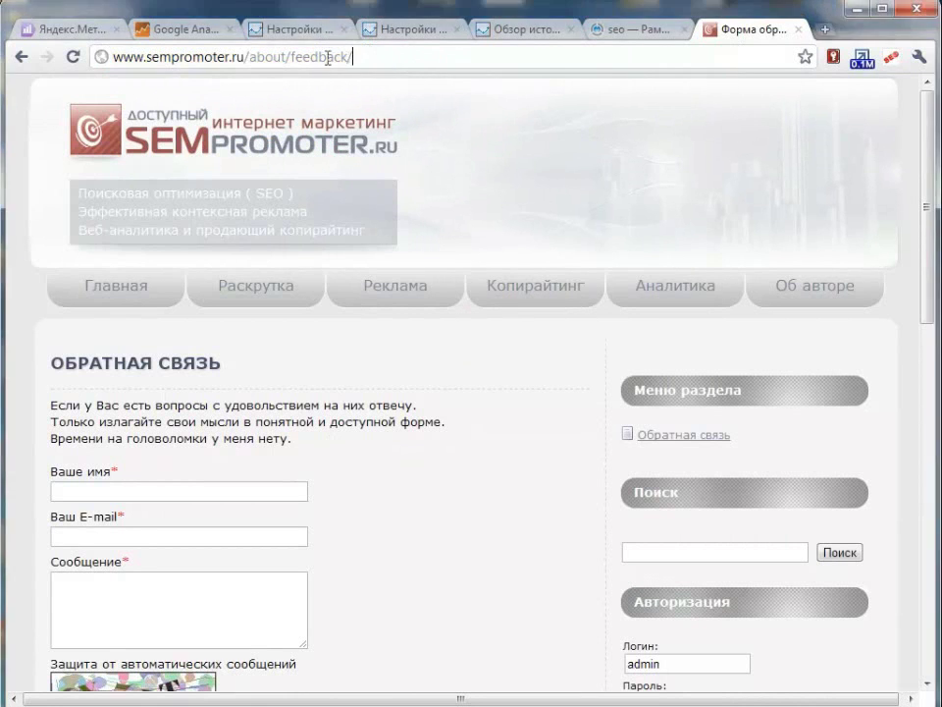
{"action": "left_click_drag", "start_coordinate": [351, 57], "coordinate": [245, 57]}
{"action": "key", "text": "ctrl+c"}
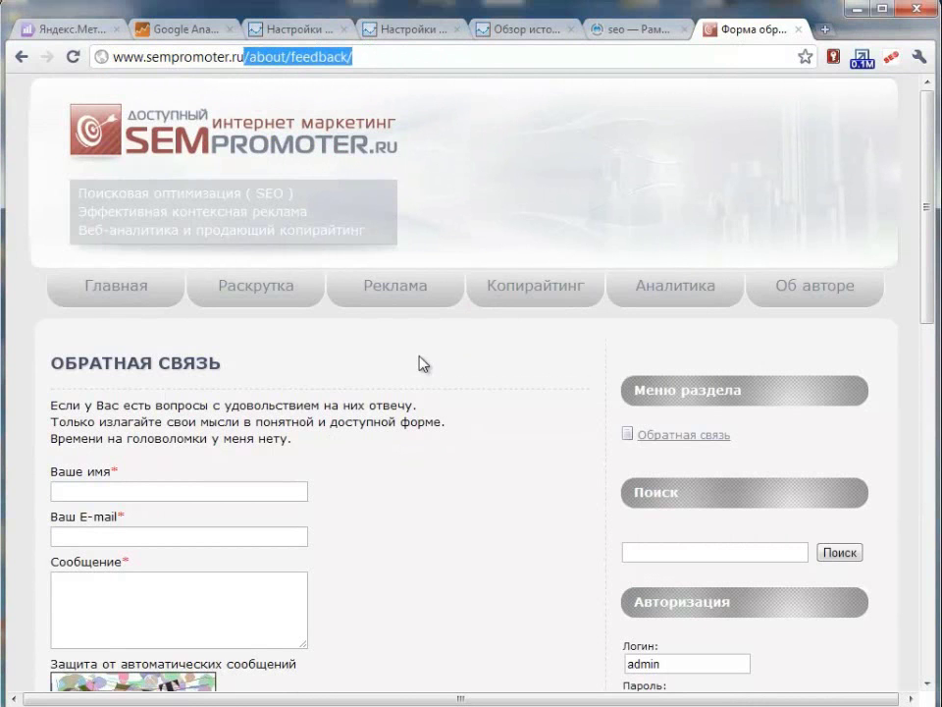
{"action": "left_click", "coordinate": [496, 35]}
{"action": "left_click", "coordinate": [414, 28]}
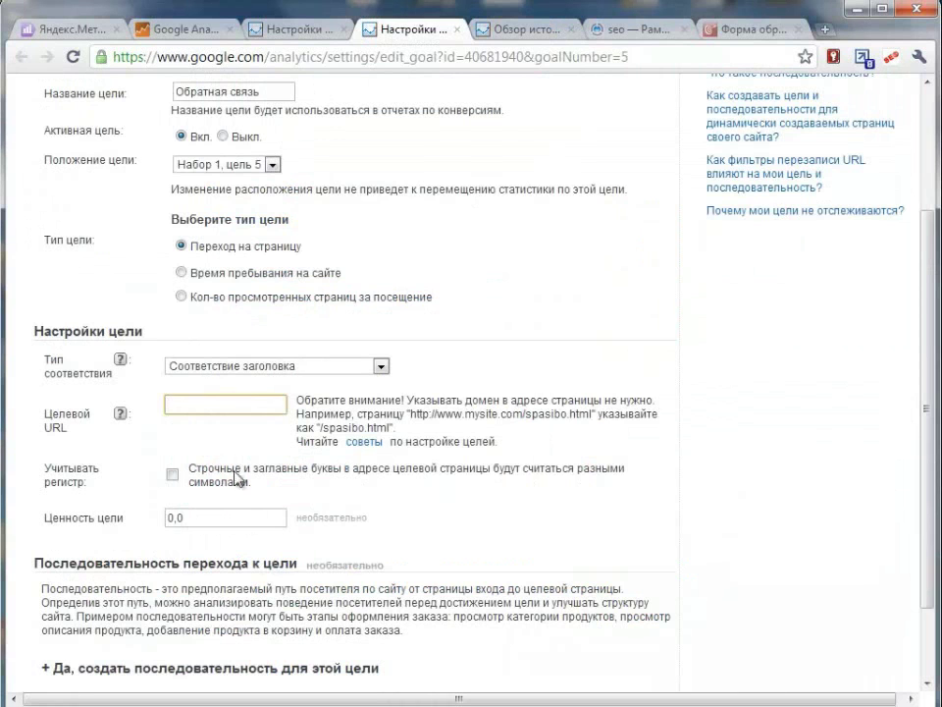
{"action": "key", "text": "ctrl+v"}
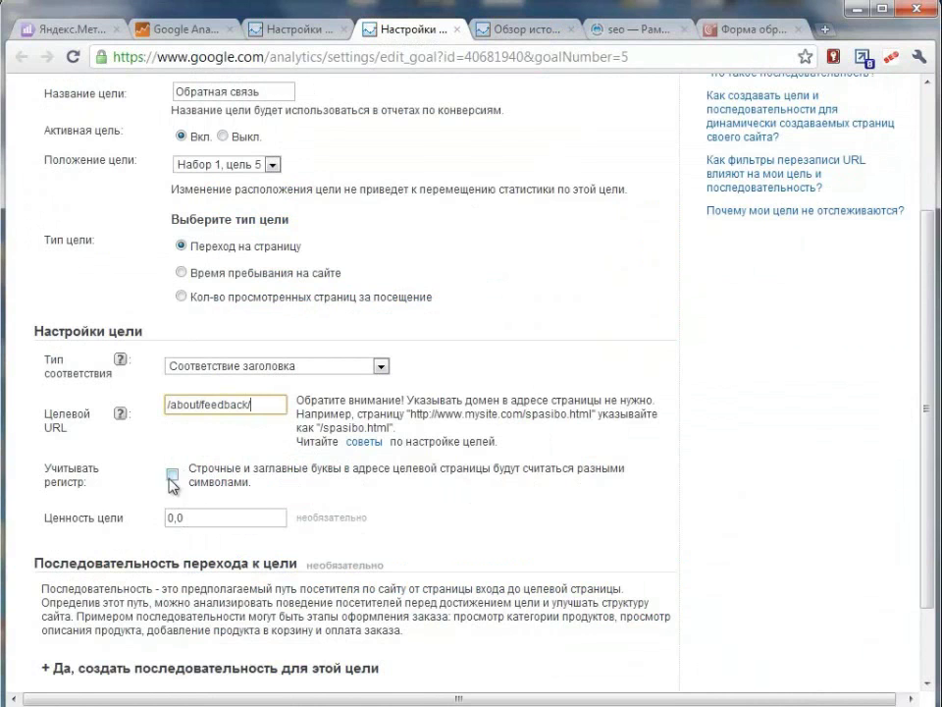
Check the remaining goal settings and save the "Обратная связь" goal
{"action": "scroll", "coordinate": [304, 384], "scroll_direction": "down", "scroll_amount": 1}
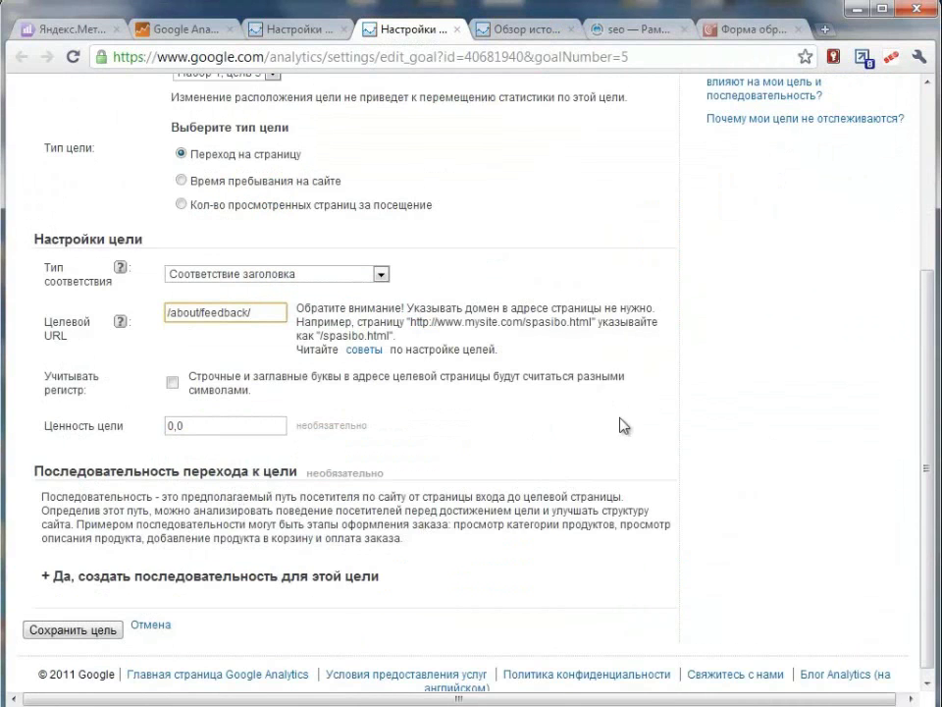
{"action": "scroll", "coordinate": [622, 427], "scroll_direction": "down", "scroll_amount": 1}
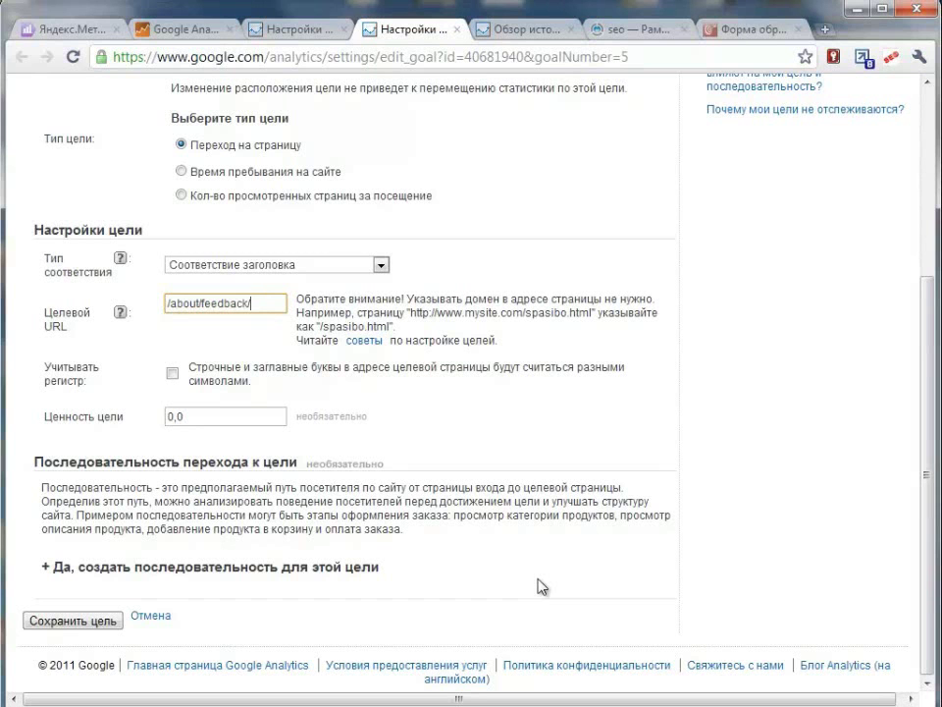
{"action": "scroll", "coordinate": [535, 412], "scroll_direction": "up", "scroll_amount": 2}
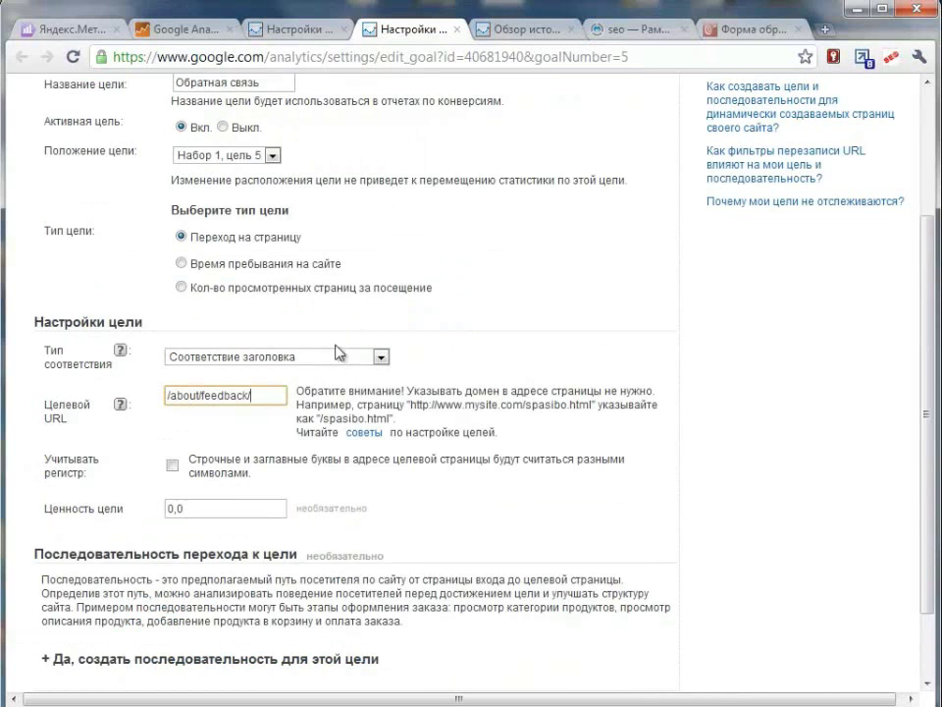
{"action": "scroll", "coordinate": [339, 303], "scroll_direction": "down", "scroll_amount": 2}
{"action": "left_click", "coordinate": [88, 620]}
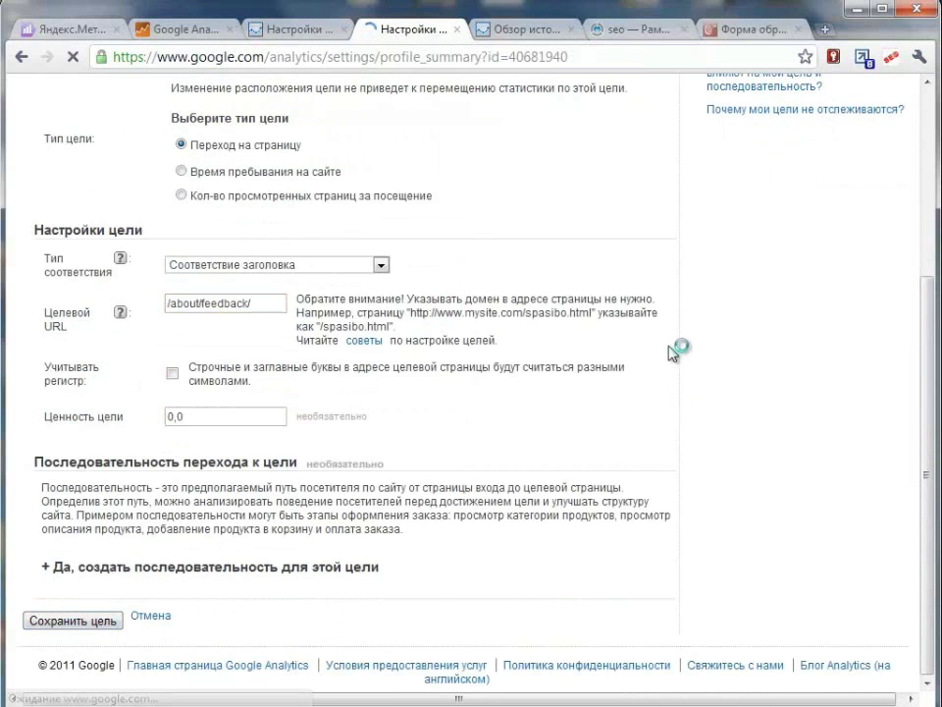
Open the goal "Переход к оплате (цифровая версия)" in set 1 and examine its match type, target URL and funnel steps
{"action": "scroll", "coordinate": [558, 442], "scroll_direction": "down", "scroll_amount": 7}
{"action": "scroll", "coordinate": [536, 564], "scroll_direction": "down", "scroll_amount": 4}
{"action": "scroll", "coordinate": [501, 510], "scroll_direction": "up", "scroll_amount": 4}
{"action": "scroll", "coordinate": [472, 477], "scroll_direction": "up", "scroll_amount": 2}
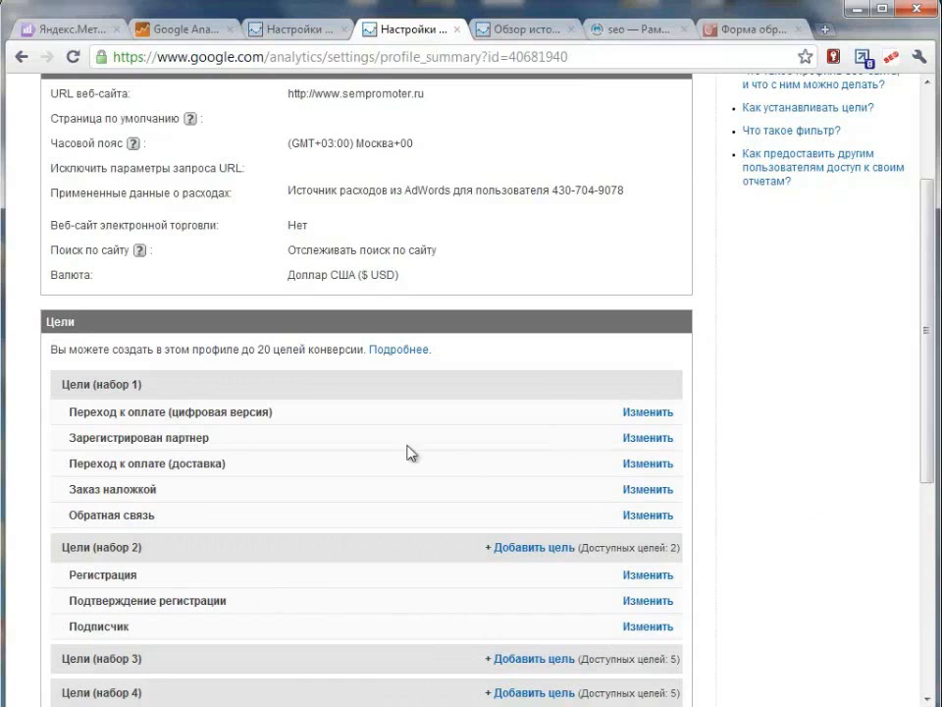
{"action": "left_click", "coordinate": [650, 413]}
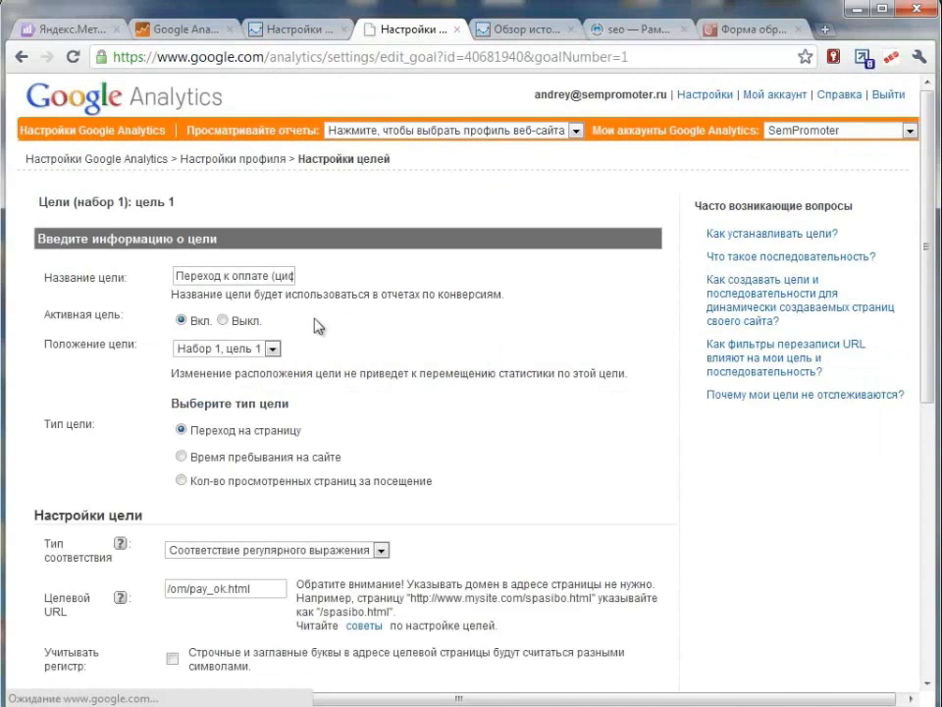
{"action": "scroll", "coordinate": [505, 343], "scroll_direction": "down", "scroll_amount": 2}
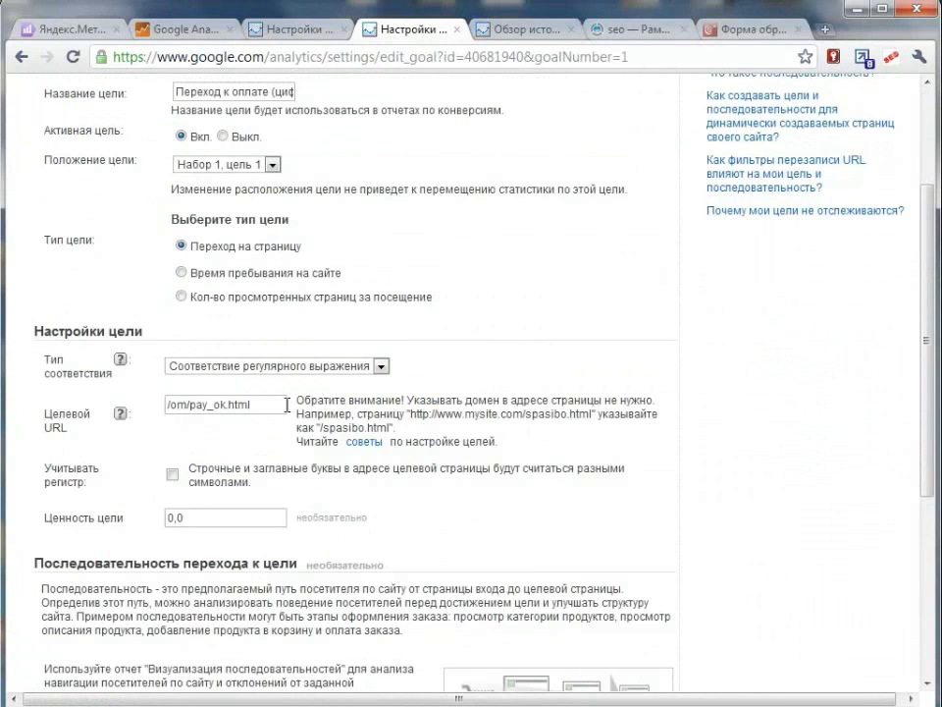
{"action": "scroll", "coordinate": [521, 421], "scroll_direction": "down", "scroll_amount": 4}
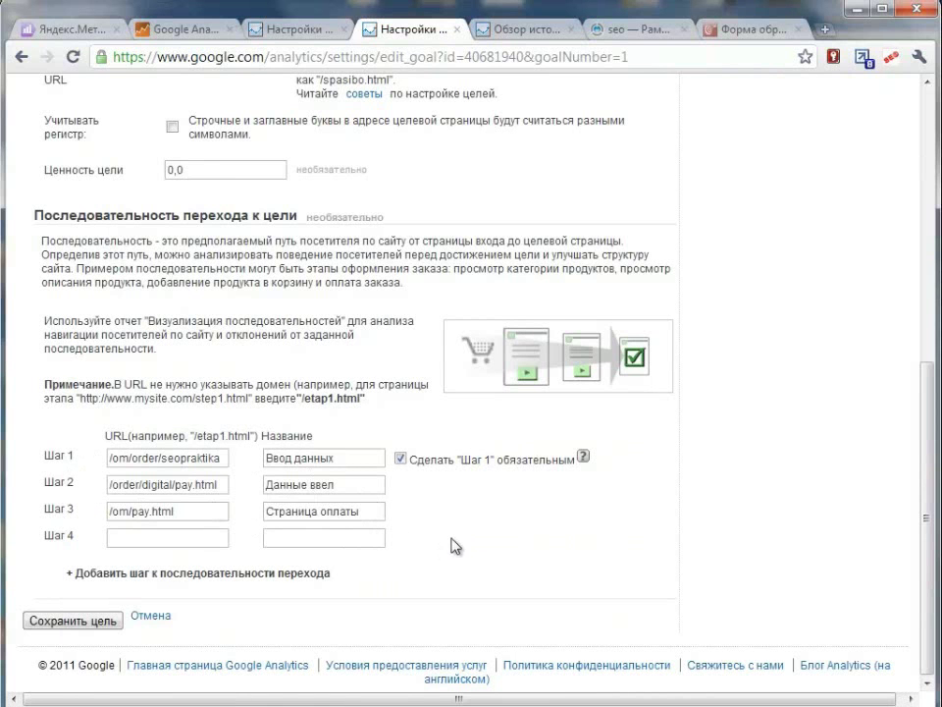
{"action": "scroll", "coordinate": [456, 550], "scroll_direction": "up", "scroll_amount": 5}
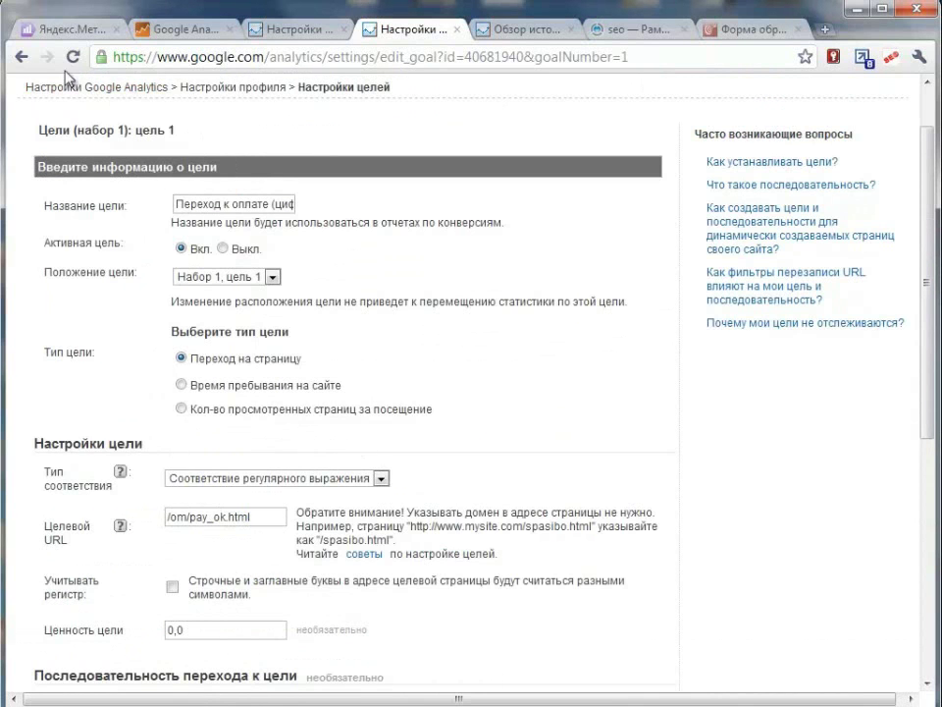
Leave the goal's settings without changes and review the traffic sources overview report, including its main sources and keywords
{"action": "left_click", "coordinate": [21, 54]}
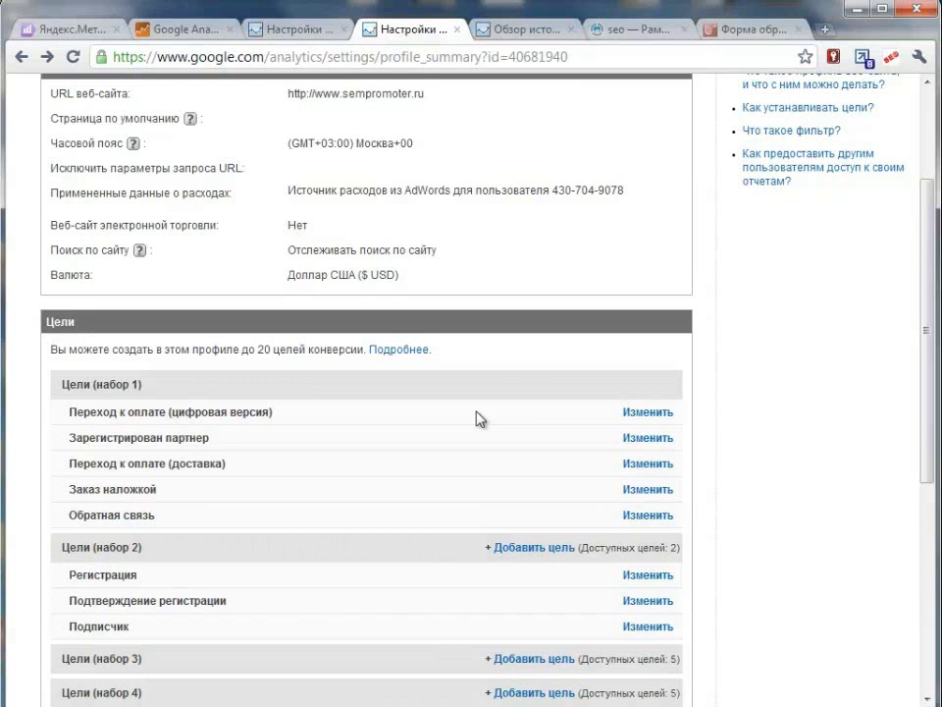
{"action": "left_click", "coordinate": [526, 29]}
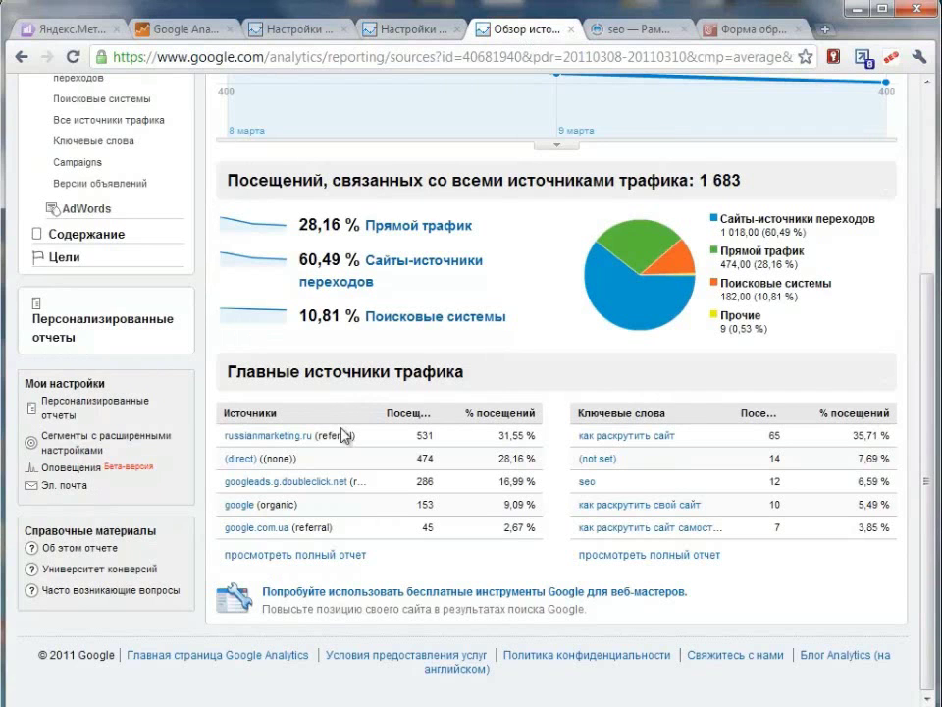
{"action": "scroll", "coordinate": [481, 351], "scroll_direction": "up", "scroll_amount": 3}
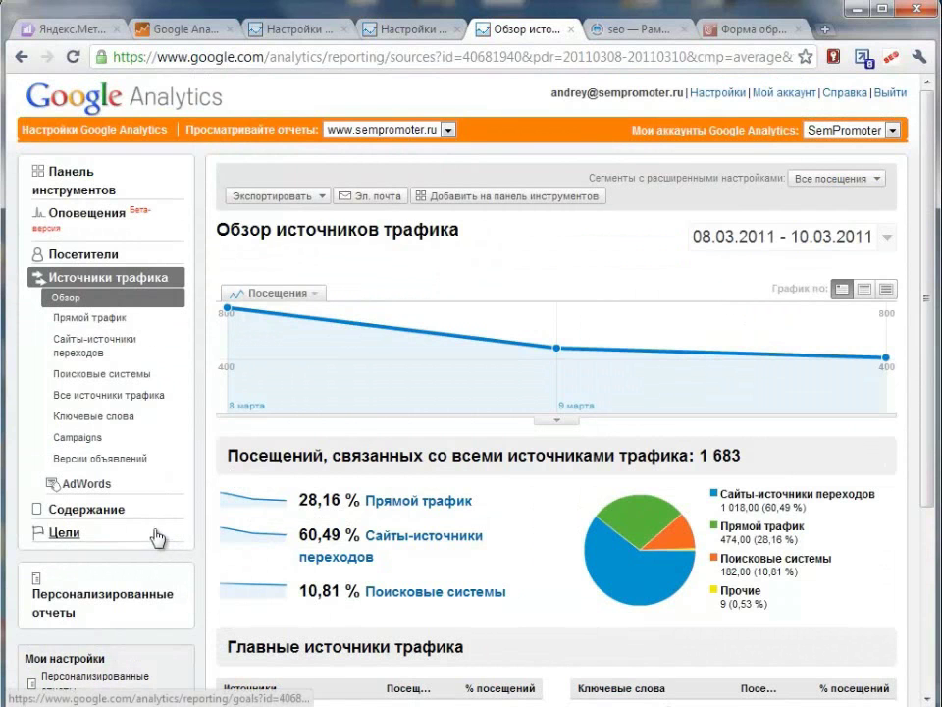
{"action": "mouse_move", "coordinate": [275, 355]}
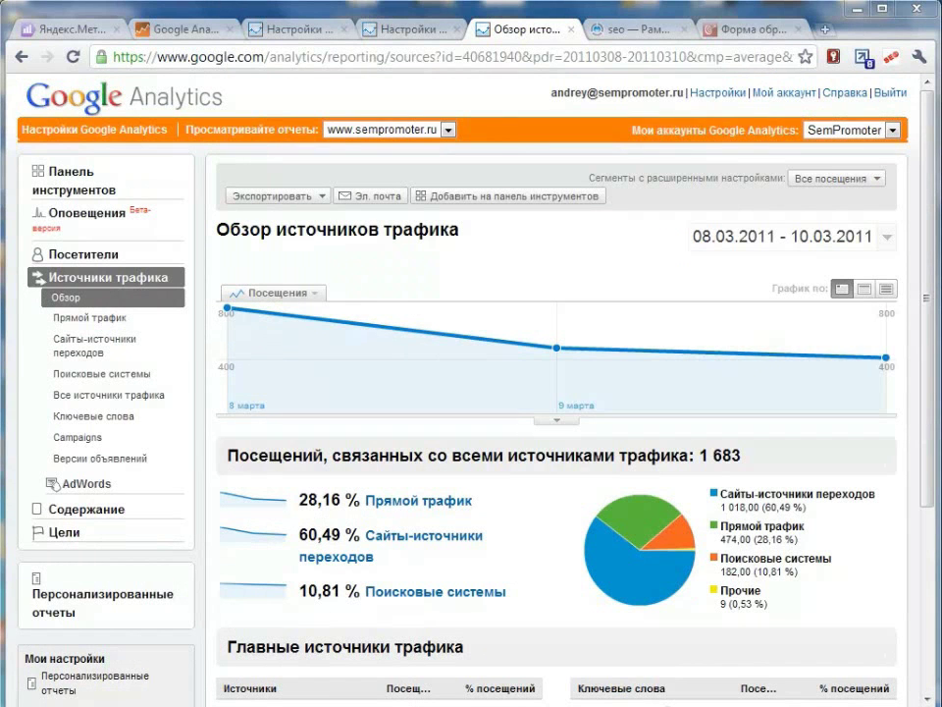
{"action": "left_click_drag", "start_coordinate": [19, 257], "coordinate": [104, 302]}
{"action": "mouse_move", "coordinate": [169, 381]}
{"action": "left_mouse_down"}
{"action": "mouse_move", "coordinate": [204, 541]}
{"action": "mouse_move", "coordinate": [204, 495]}
{"action": "mouse_move", "coordinate": [208, 508]}
{"action": "left_mouse_up"}
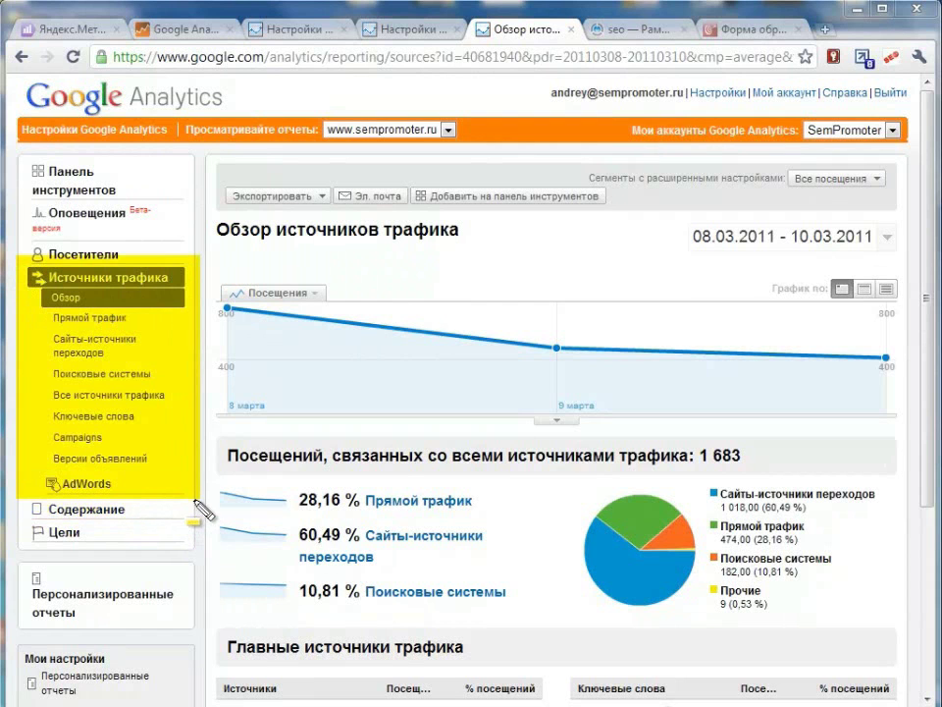
{"action": "key", "text": "Escape"}
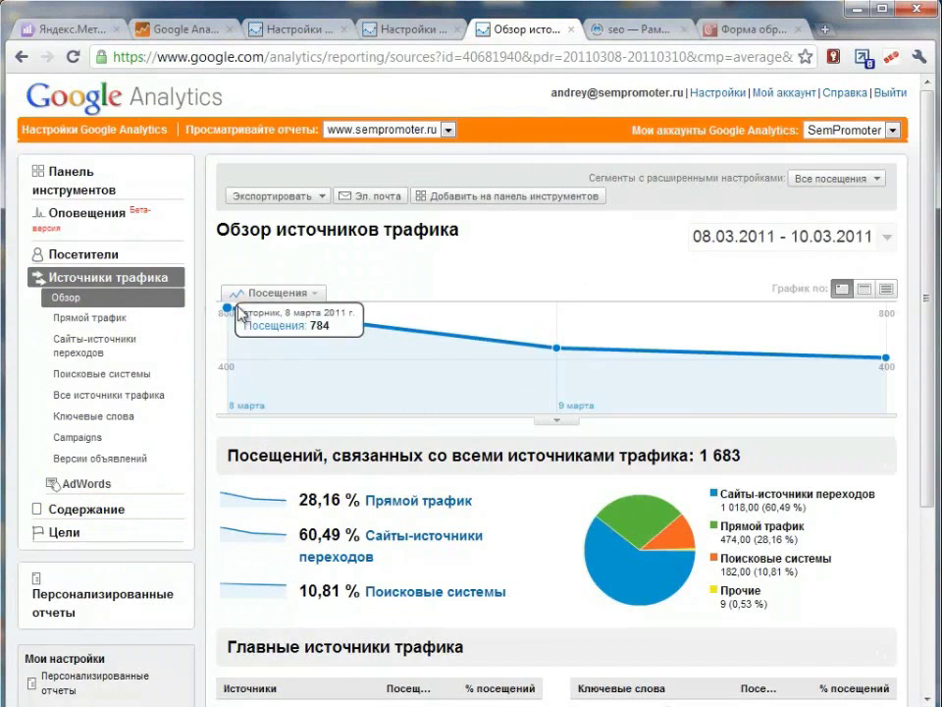
{"action": "scroll", "coordinate": [139, 330], "scroll_direction": "down", "scroll_amount": 3}
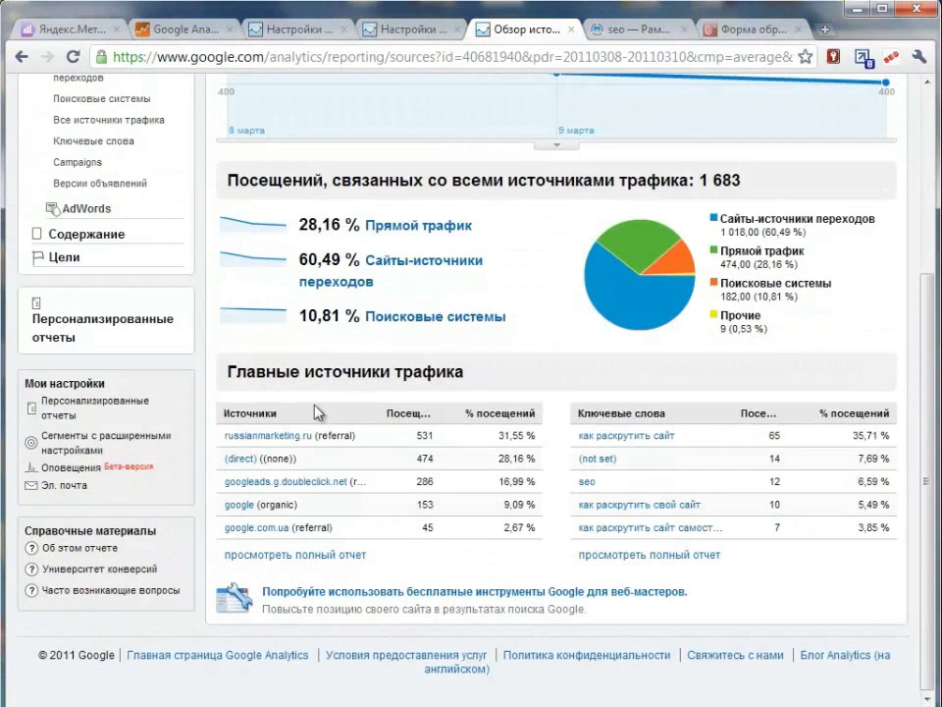
Open the full report on all traffic sources and look through the complete source/channel list with its site usage metrics
{"action": "left_click", "coordinate": [298, 558]}
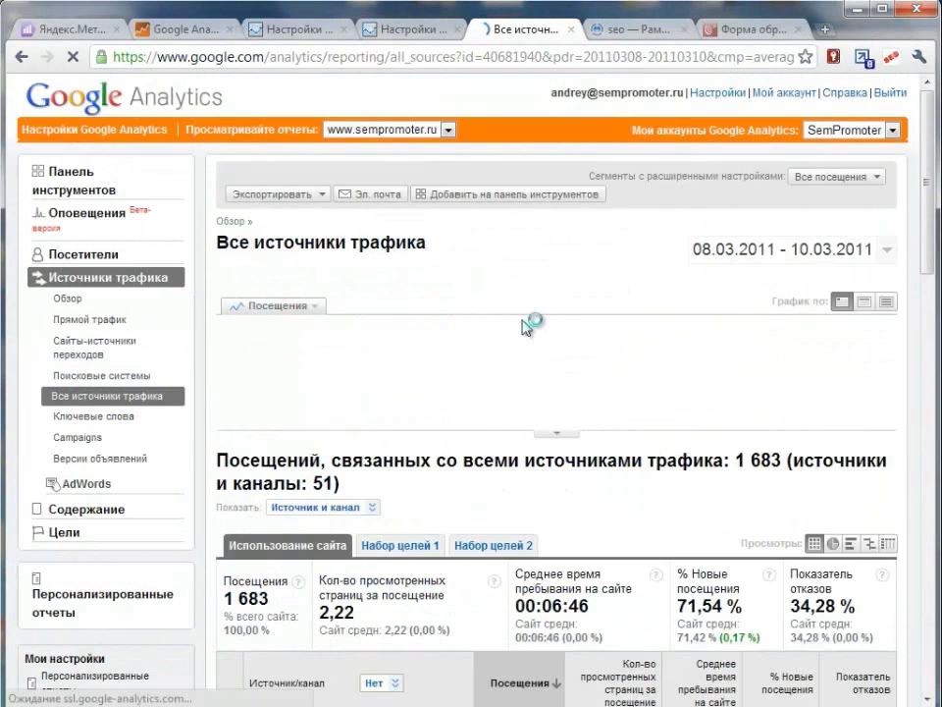
{"action": "scroll", "coordinate": [513, 326], "scroll_direction": "down", "scroll_amount": 4}
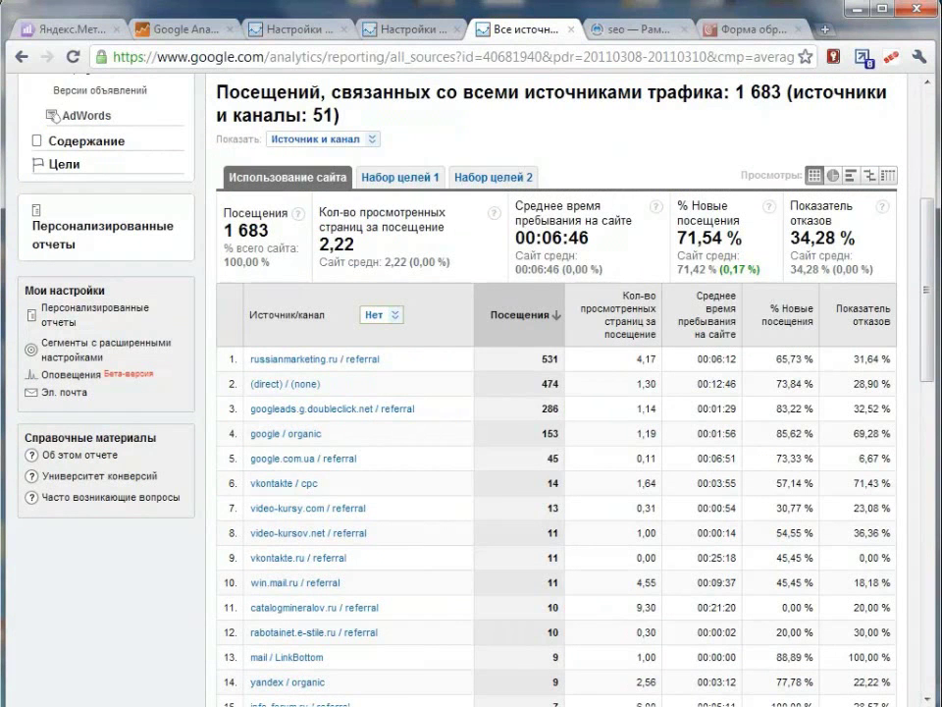
{"action": "scroll", "coordinate": [931, 246], "scroll_direction": "up", "scroll_amount": 2}
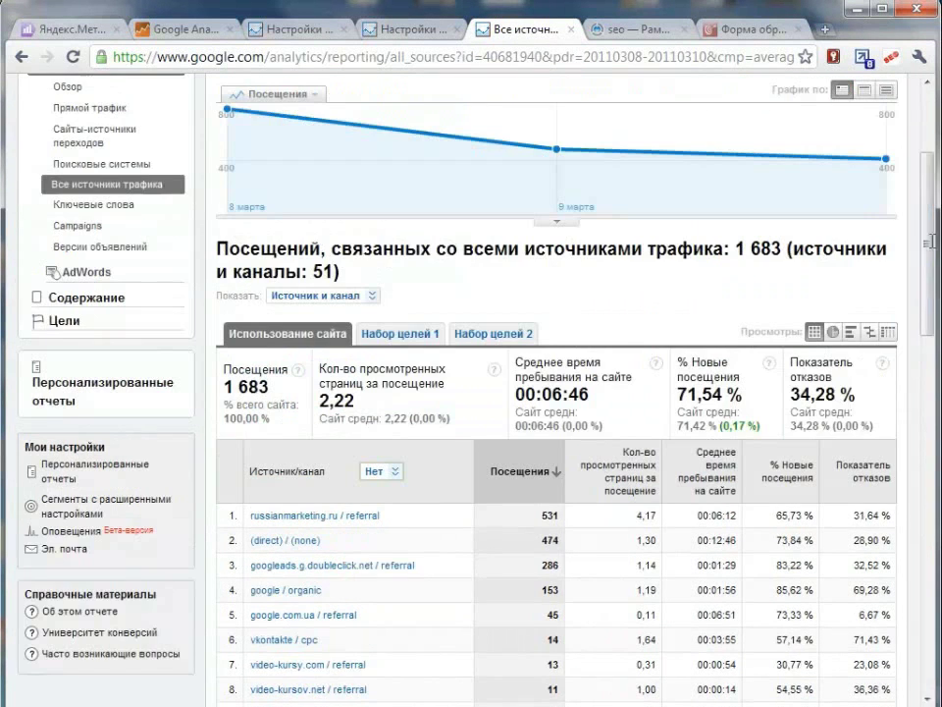
{"action": "scroll", "coordinate": [513, 293], "scroll_direction": "down", "scroll_amount": 4}
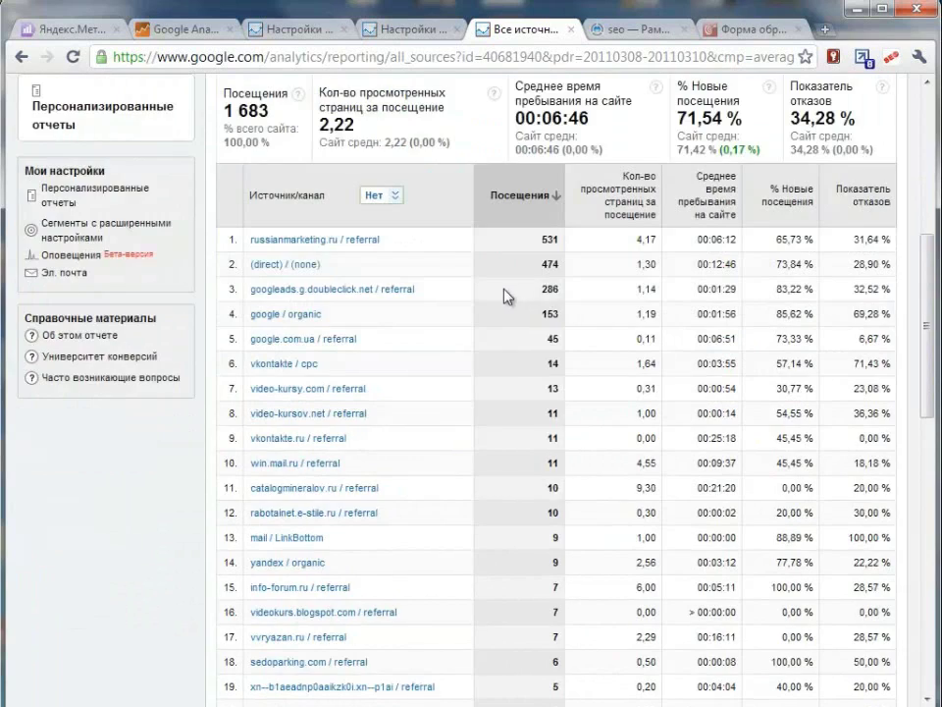
{"action": "scroll", "coordinate": [509, 294], "scroll_direction": "down", "scroll_amount": 6}
{"action": "scroll", "coordinate": [506, 302], "scroll_direction": "down", "scroll_amount": 4}
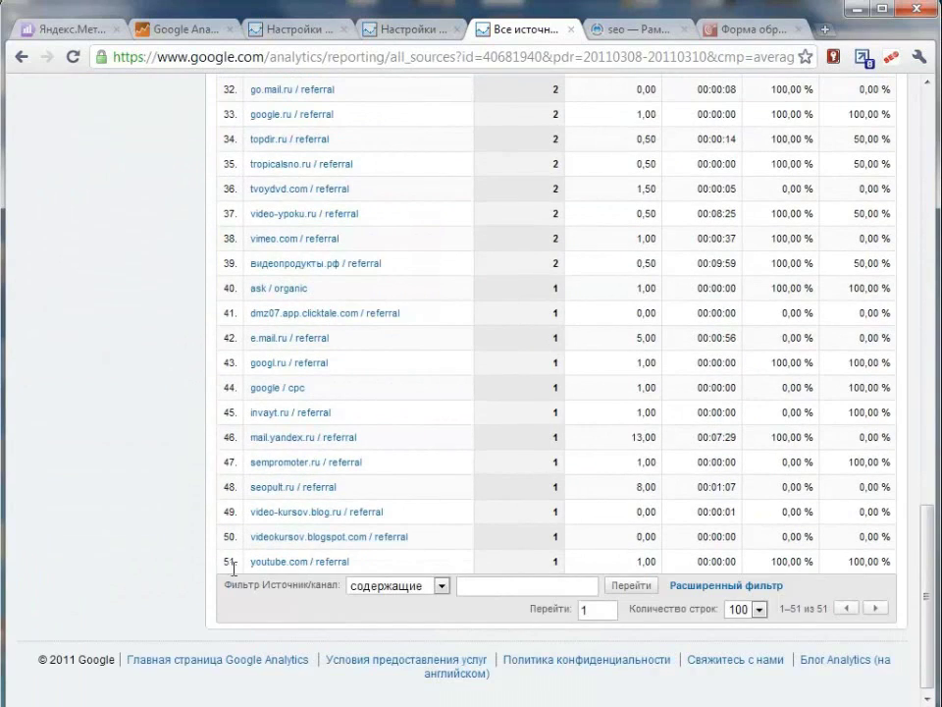
{"action": "scroll", "coordinate": [282, 304], "scroll_direction": "up", "scroll_amount": 12}
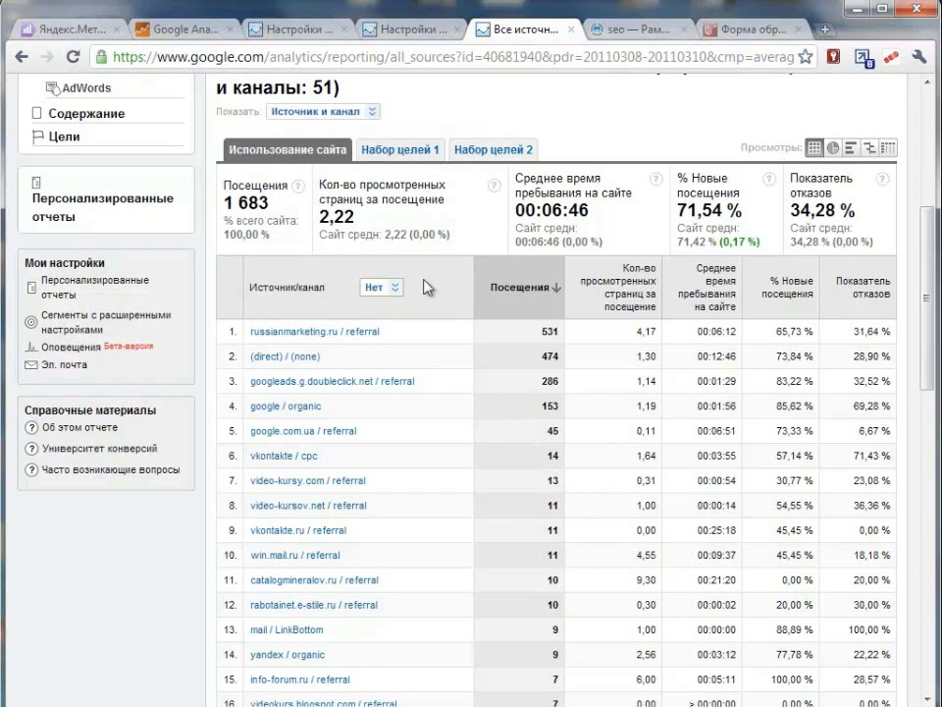
Show the "Набор целей 1" conversion data for the sources in the all traffic sources report
{"action": "left_click", "coordinate": [406, 148]}
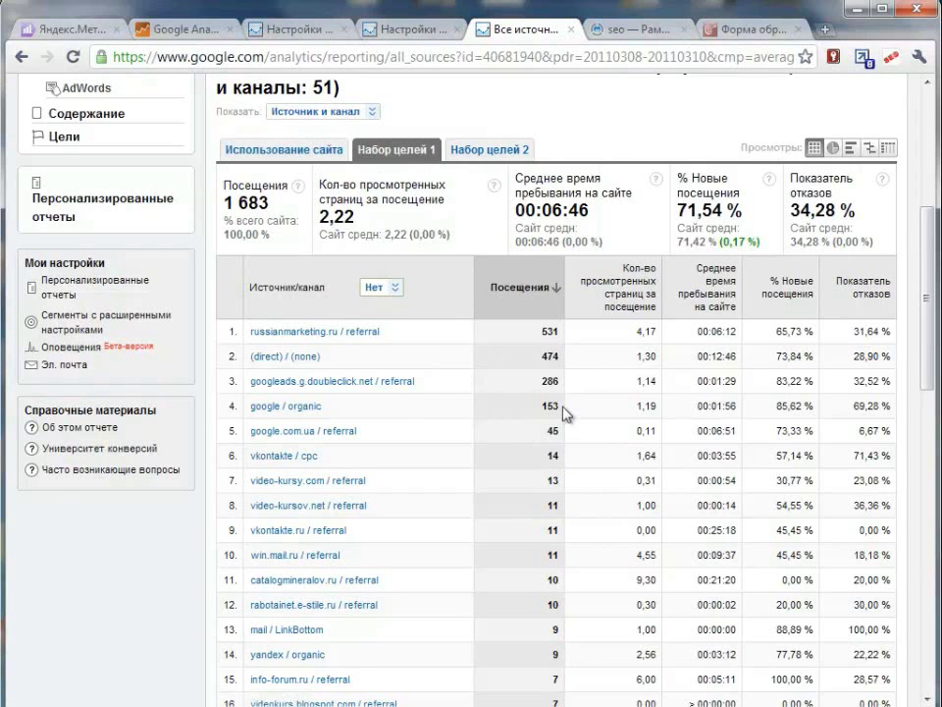